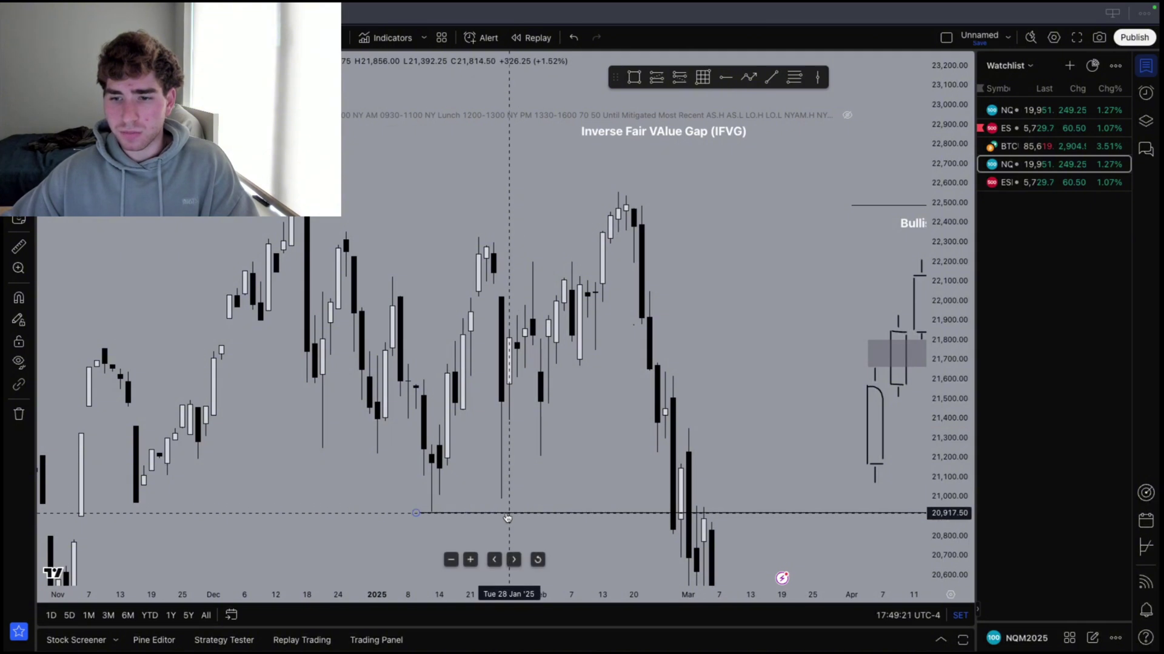
Delete the horizontal line drawn beneath the January 2025 lows on the price chart.
left_click(509, 512)
key("Delete")
Move the "What is a Fair Value Gap?" text block slightly up and to the right above the Bullish and Bearish diagrams.
scroll(588, 316, "up", 1)
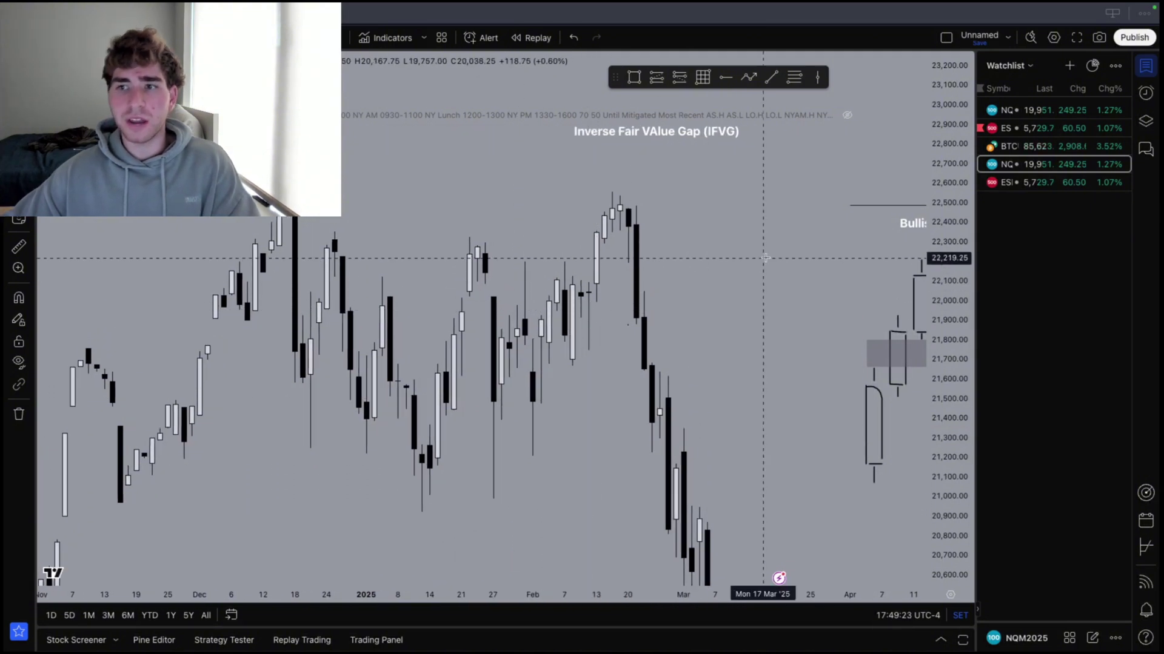
scroll(727, 263, "right", 2)
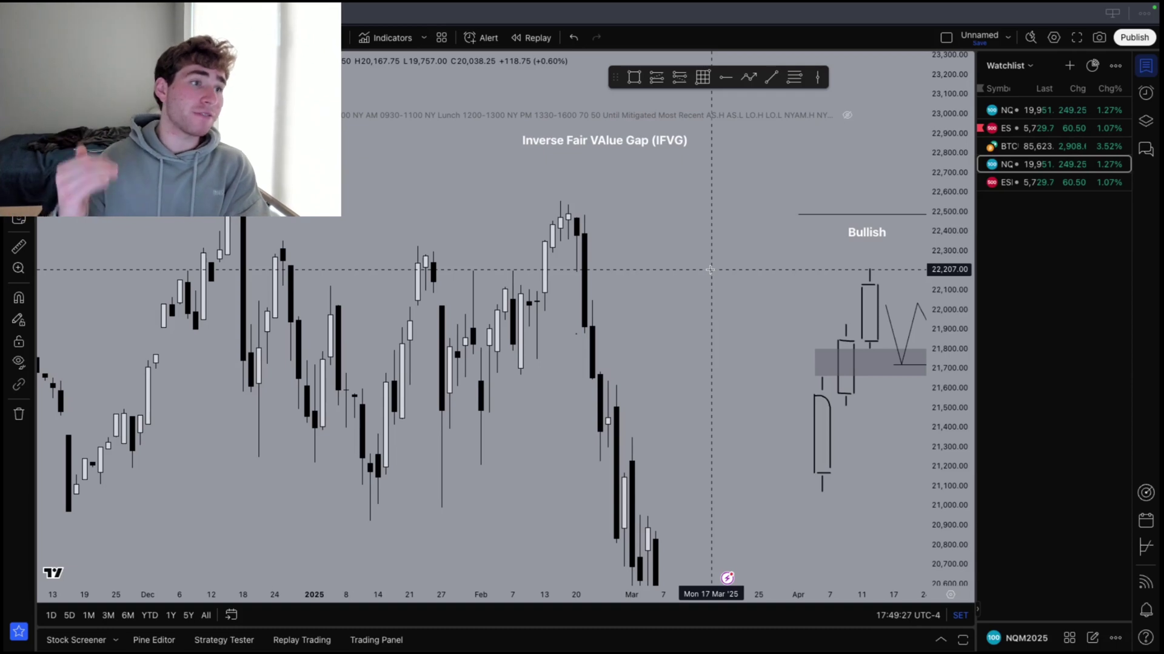
mouse_move(707, 278)
left_mouse_down()
mouse_move(299, 246)
mouse_move(246, 311)
left_mouse_up()
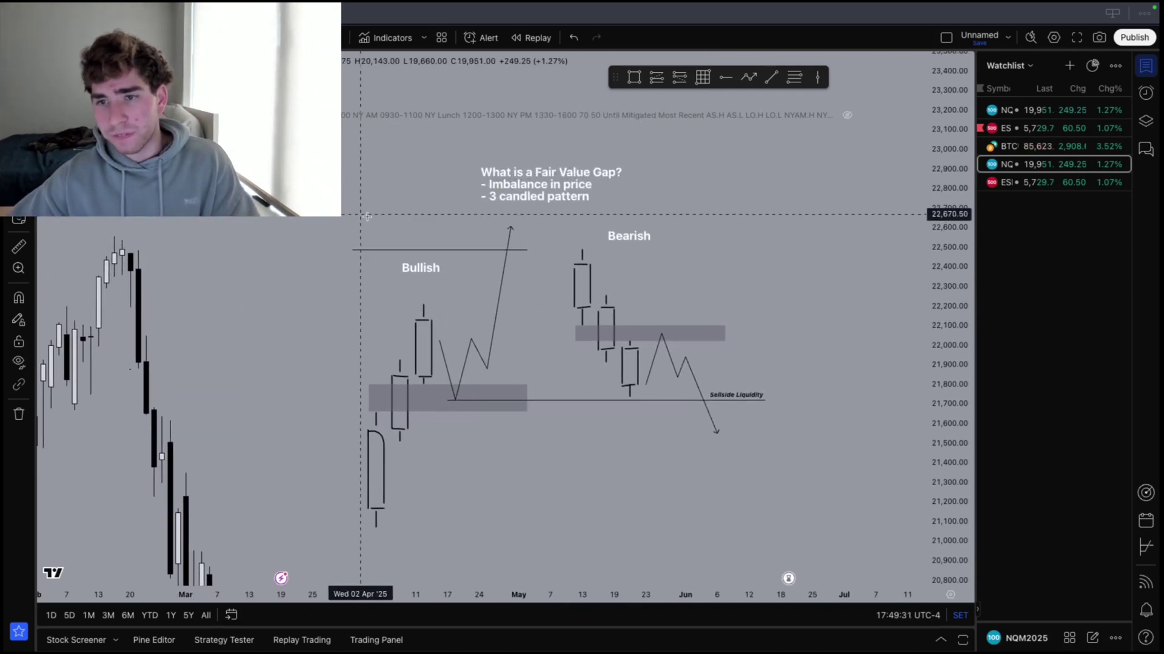
scroll(360, 385, "right", 3)
scroll(902, 310, "left", 3)
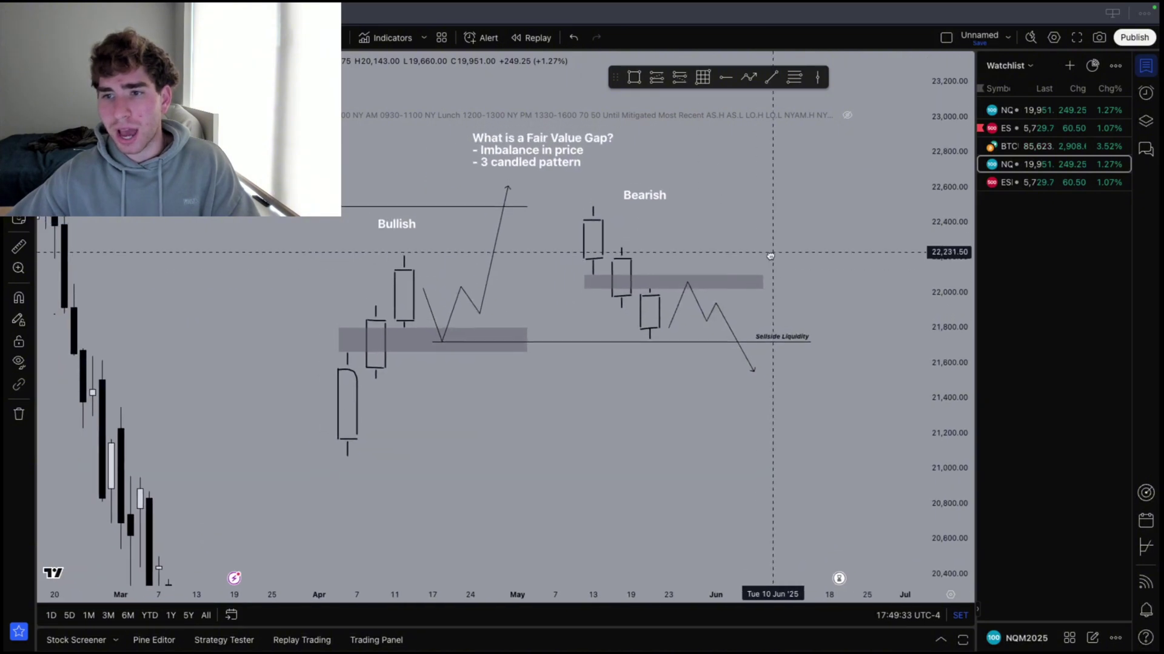
left_click_drag(788, 283, 789, 287)
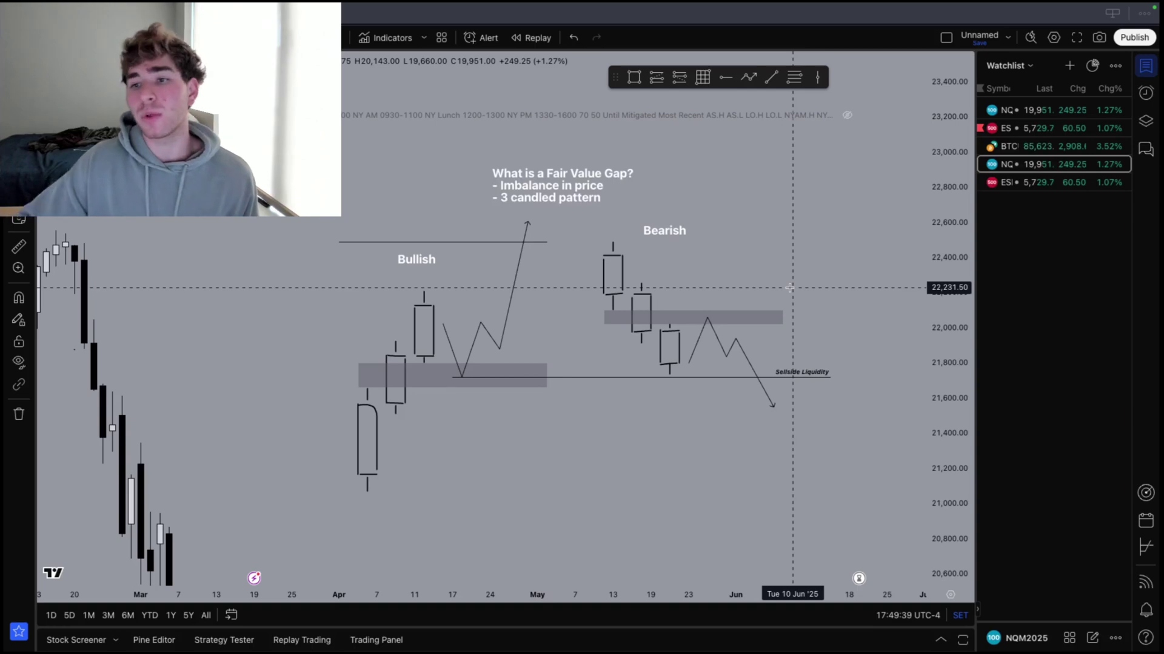
left_click_drag(777, 278, 753, 308)
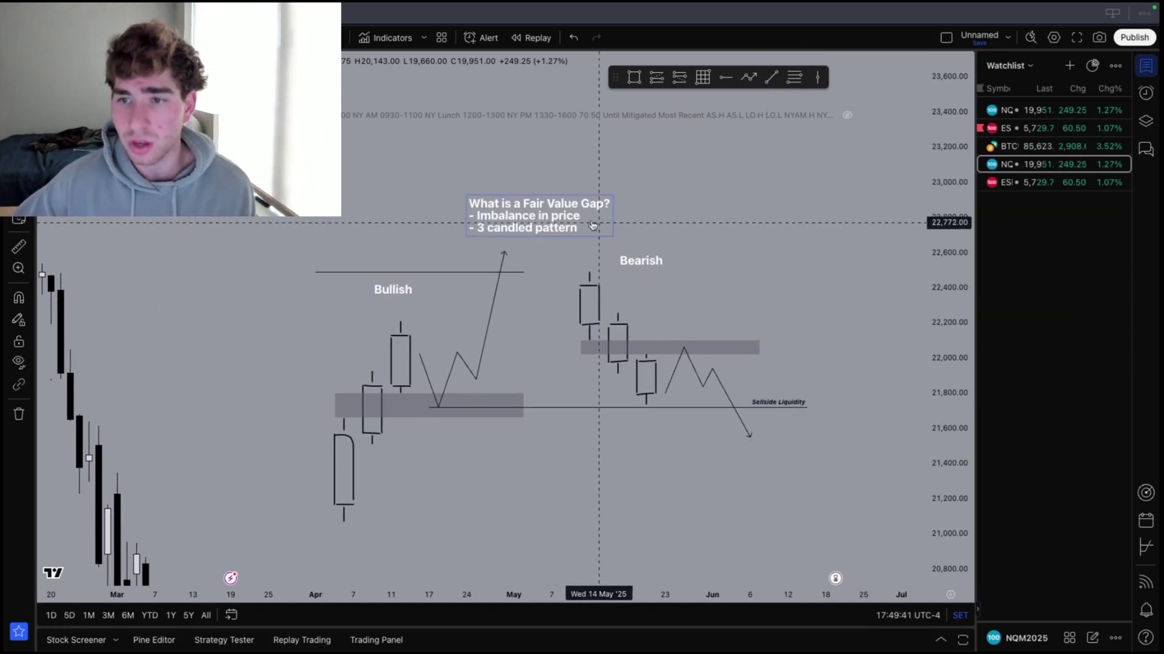
left_click_drag(593, 225, 631, 196)
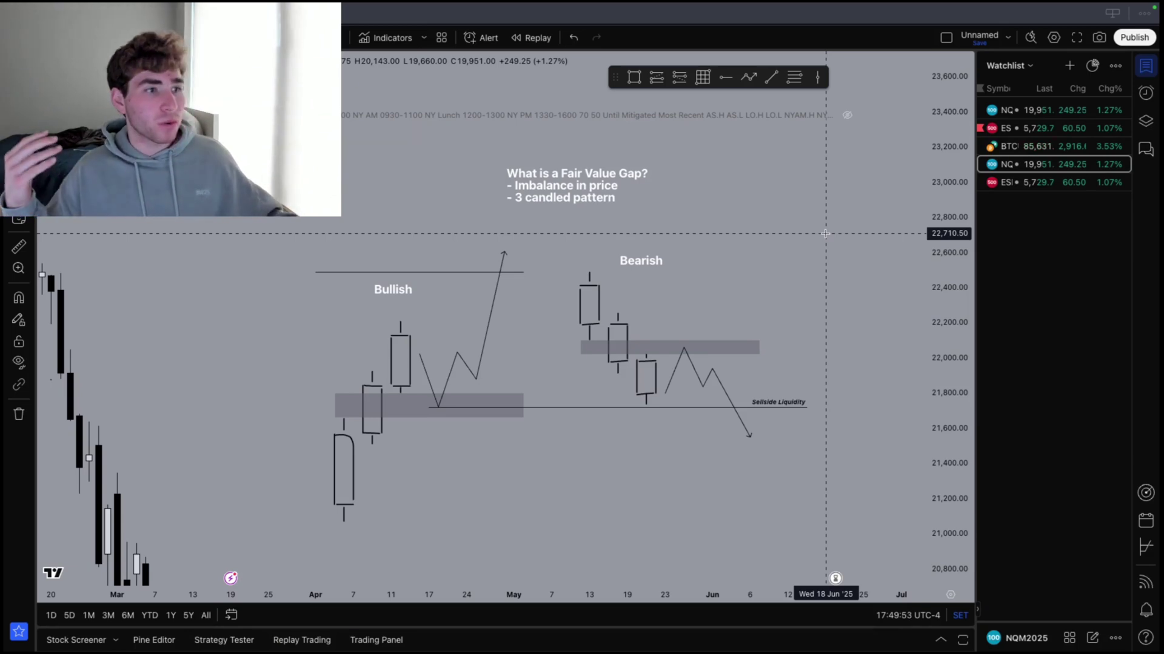
Delete the zigzag price path from the Bullish diagram and the Sellside Liquidity line running beneath the Bearish one.
scroll(818, 237, "up", 5)
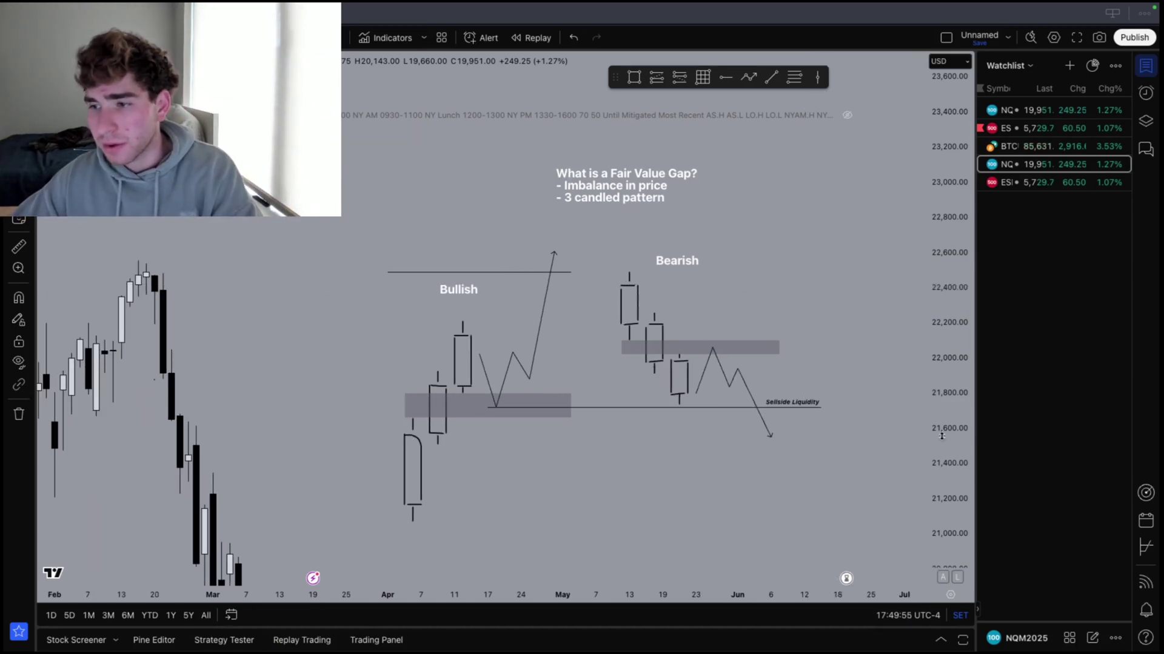
left_click_drag(933, 246, 933, 330)
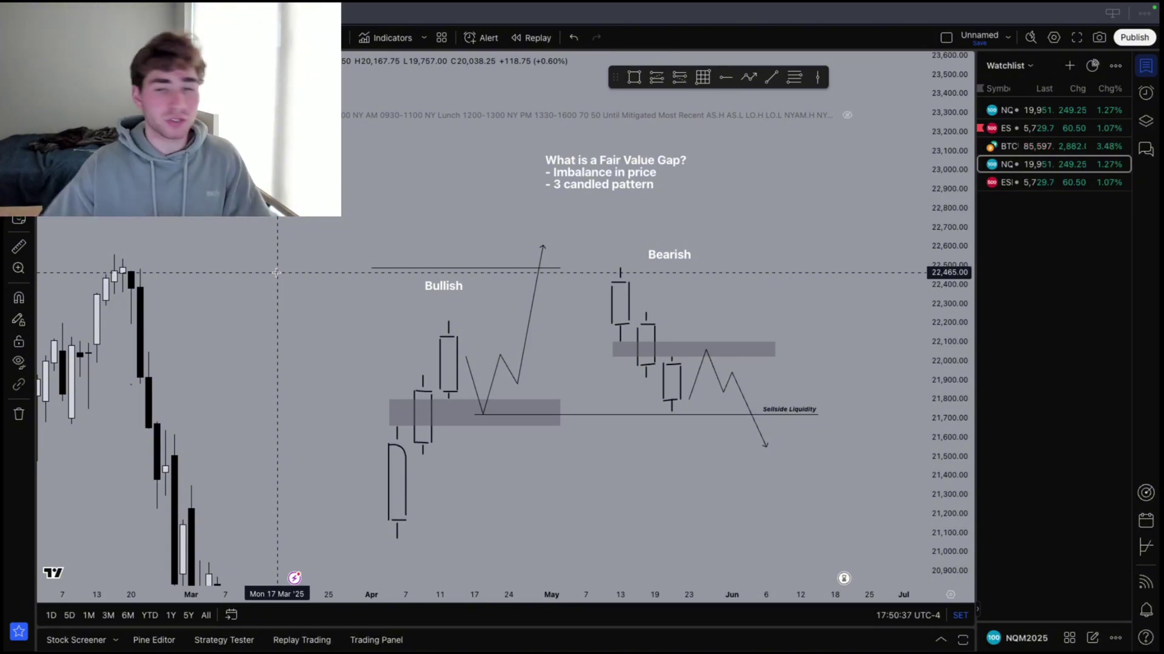
scroll(327, 297, "up", 4)
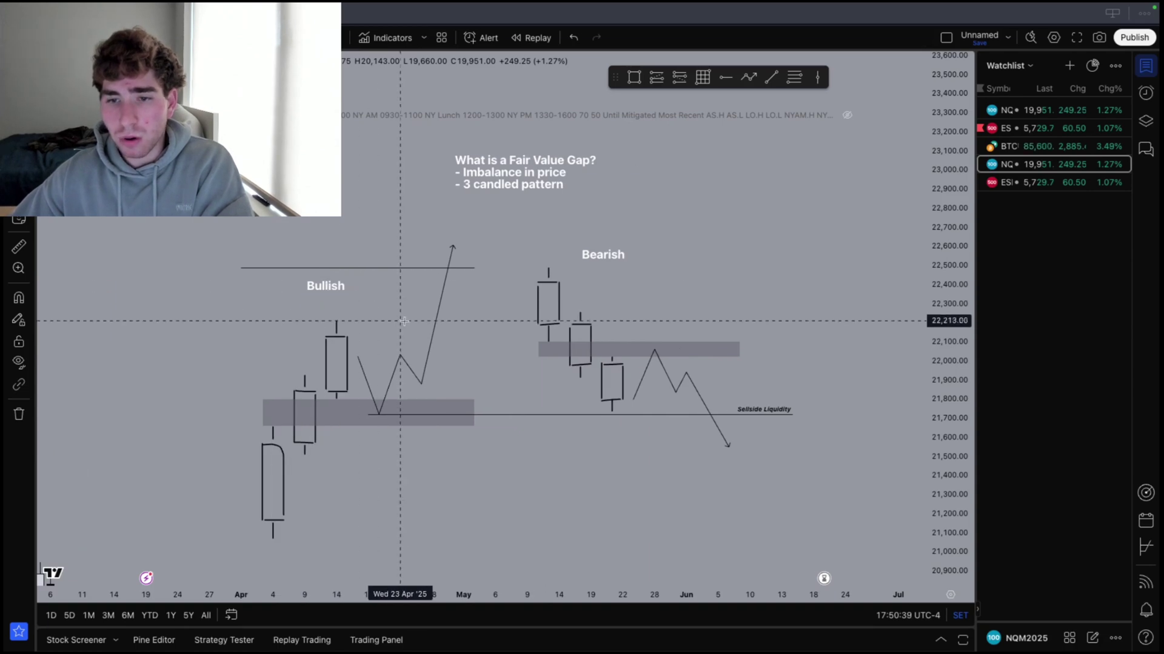
left_click(432, 334)
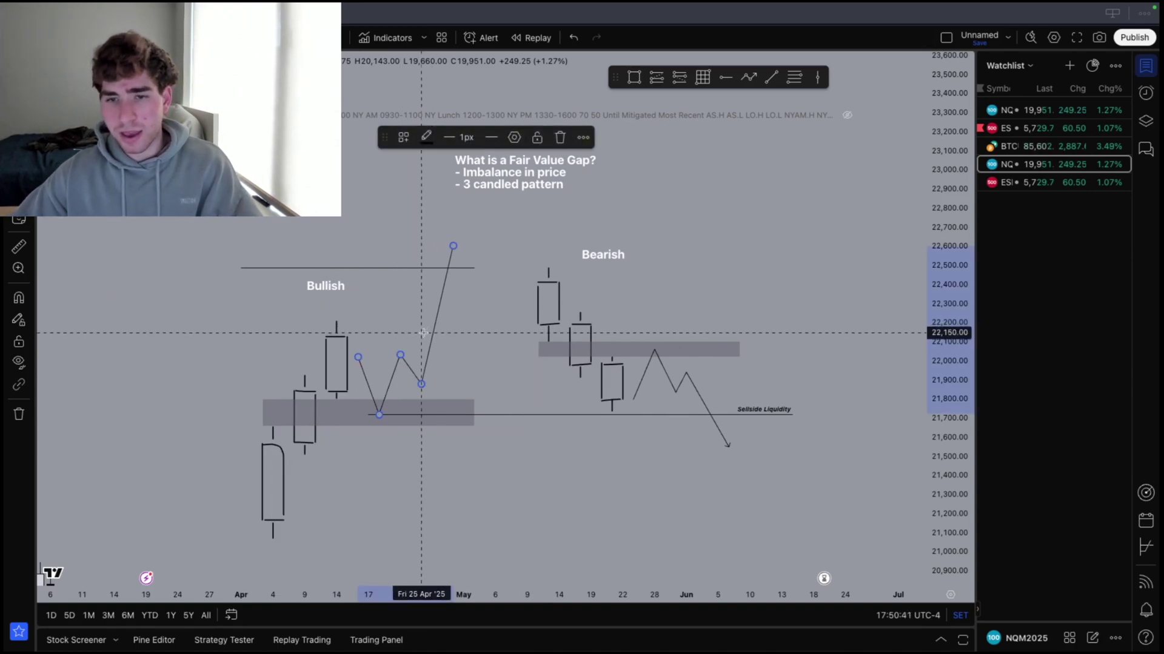
key("BackSpace")
left_click_drag(424, 332, 450, 306)
left_click(574, 388)
key("BackSpace")
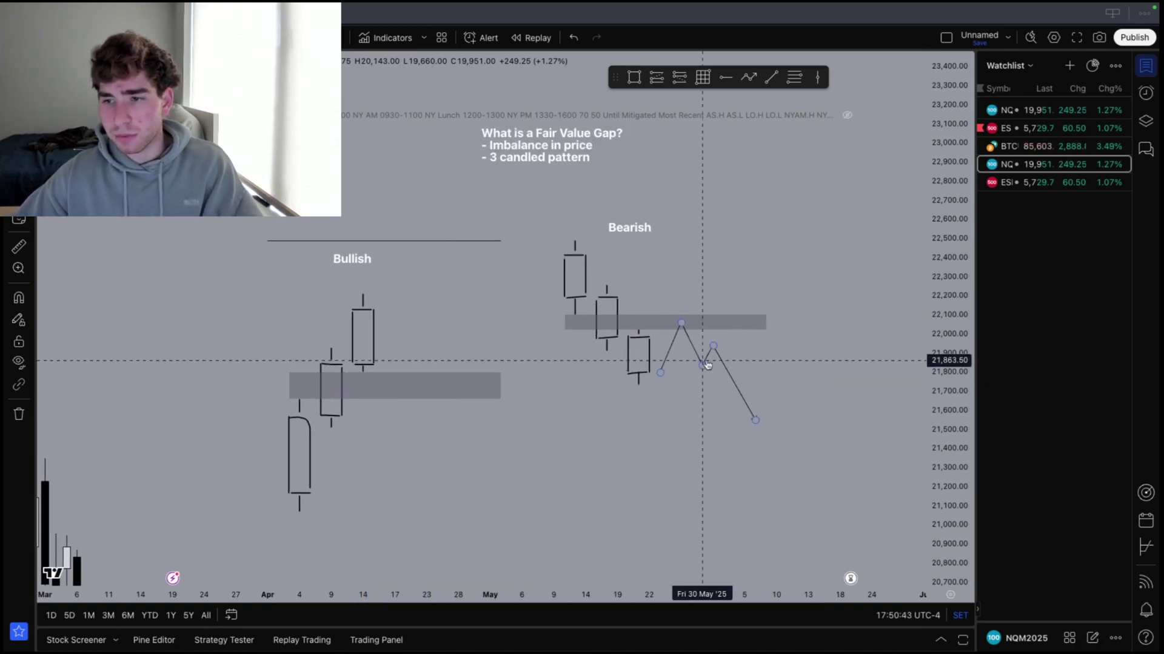
Delete the zigzag price path from the Bearish diagram and the horizontal line above the Bullish label.
left_click(706, 361)
key("BackSpace")
left_click(402, 240)
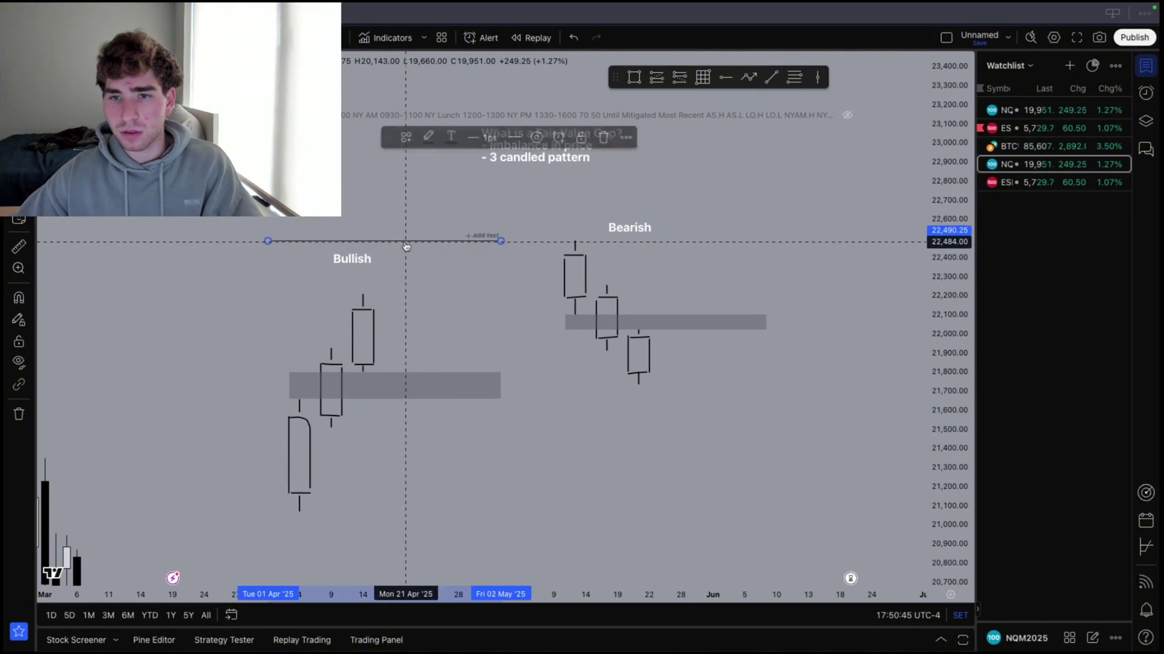
key("Delete")
Brush a tall fourth candle with wicks after the three Bullish candles, spanning down through the fair value gap to below it.
left_click_drag(351, 360, 373, 314)
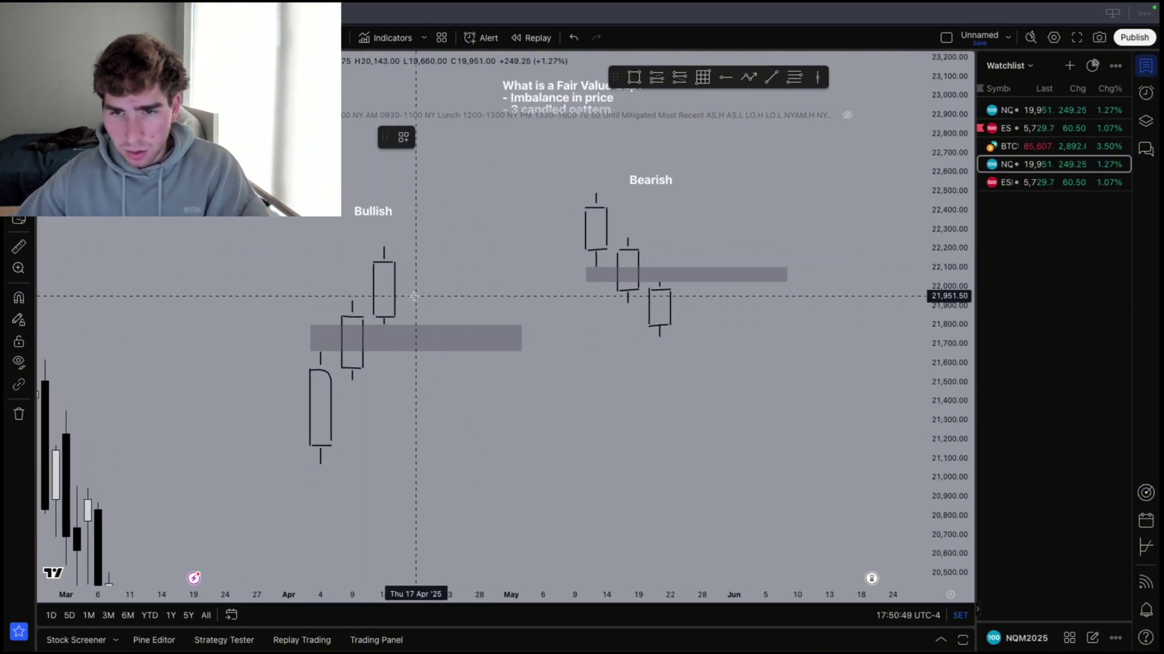
mouse_move(403, 263)
left_mouse_down()
mouse_move(405, 371)
mouse_move(422, 269)
left_mouse_up()
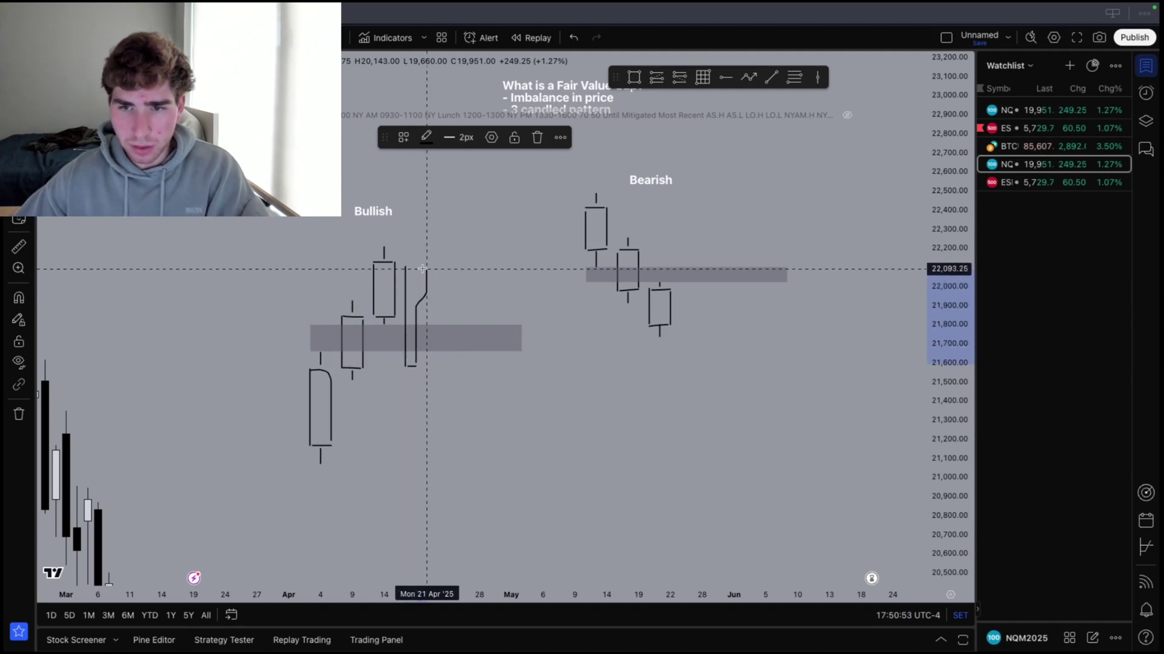
key("super+z")
key("super+z")
mouse_move(405, 367)
left_mouse_down()
mouse_move(425, 367)
mouse_move(434, 338)
mouse_move(427, 275)
left_mouse_up()
key("super+z")
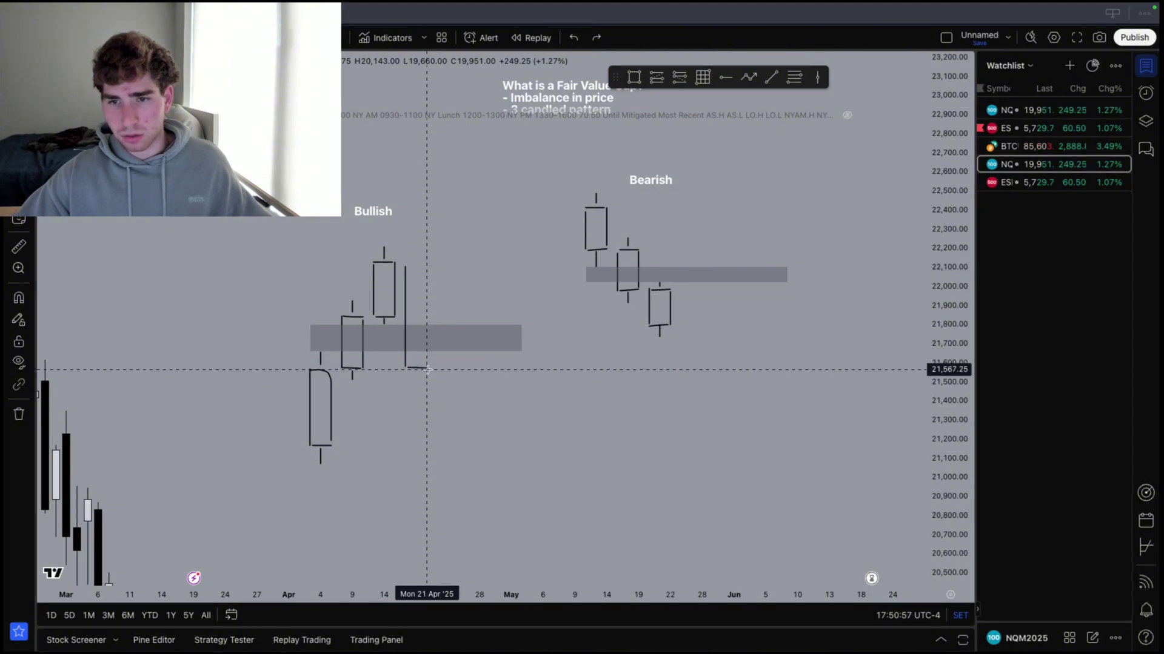
mouse_move(426, 368)
left_mouse_down()
mouse_move(426, 267)
mouse_move(413, 267)
left_mouse_up()
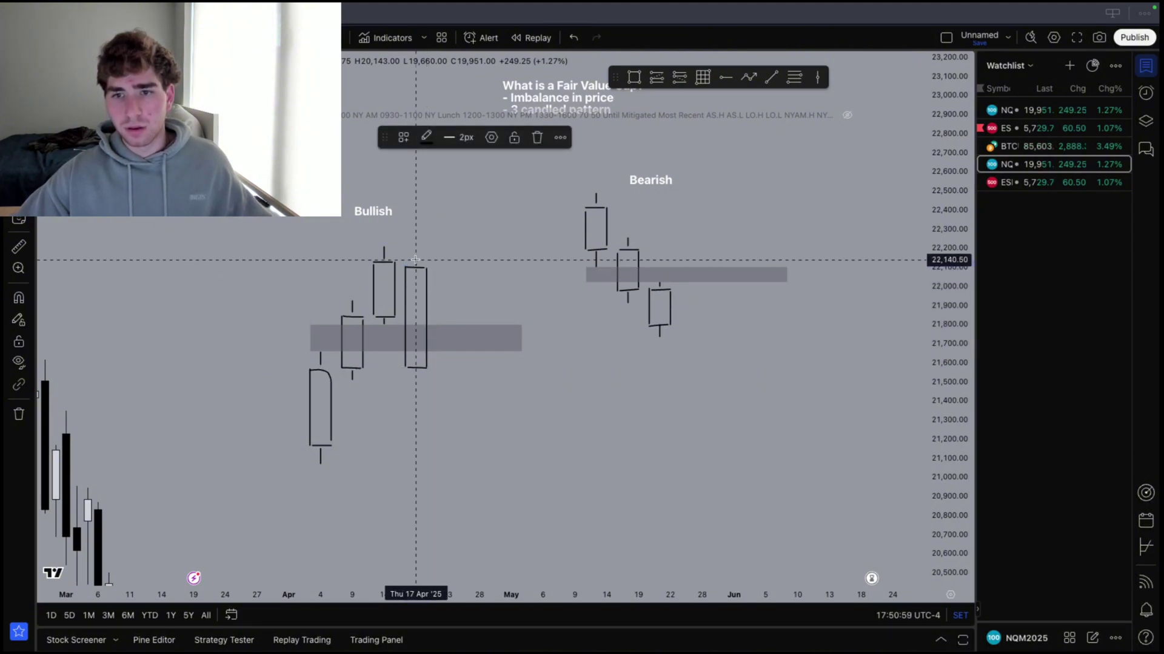
left_click(403, 391)
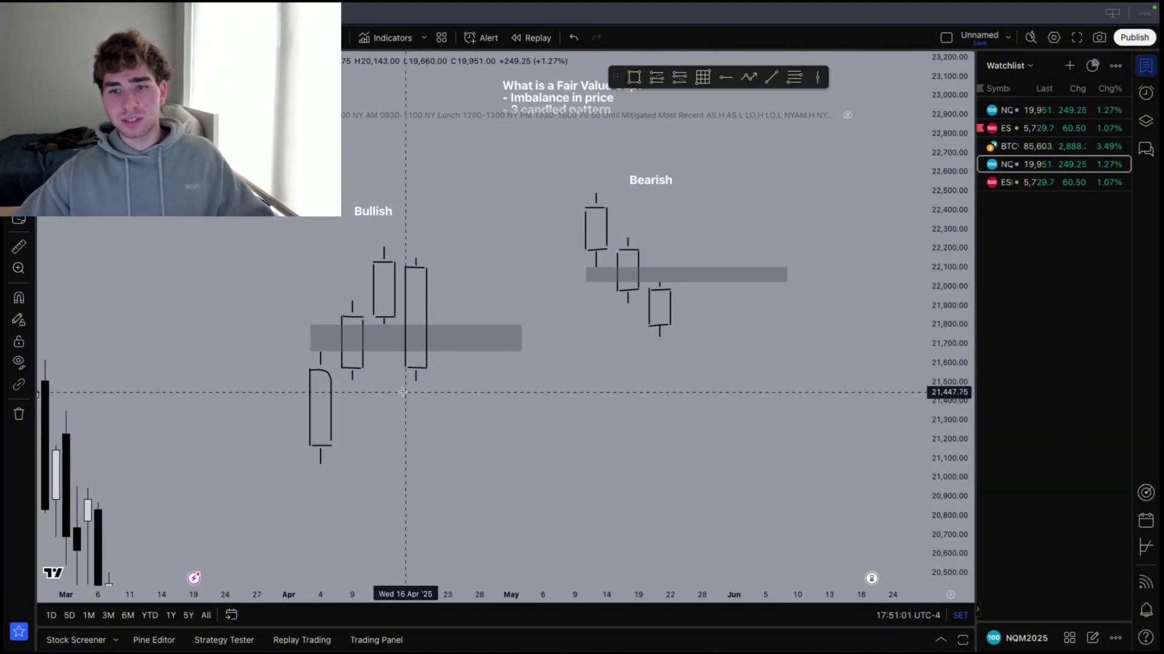
Place a narrow short position beside the fourth Bullish candle, with entry at 21,577.75 and stop at 22,194.00.
scroll(403, 391, "down", 5)
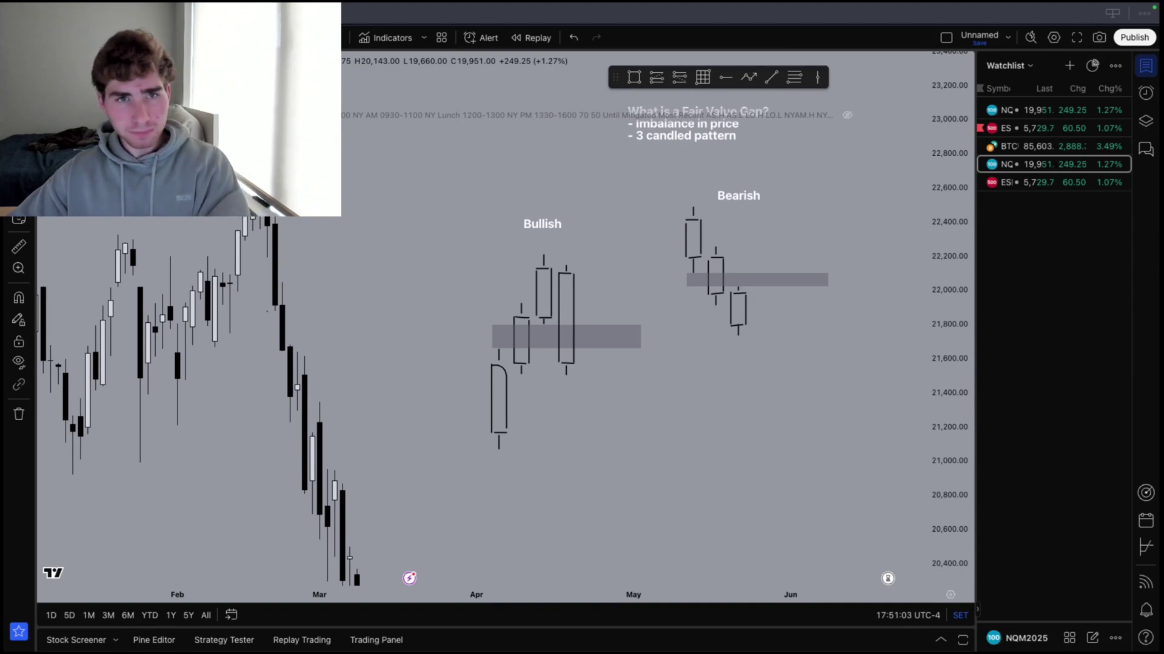
left_click_drag(597, 423, 555, 420)
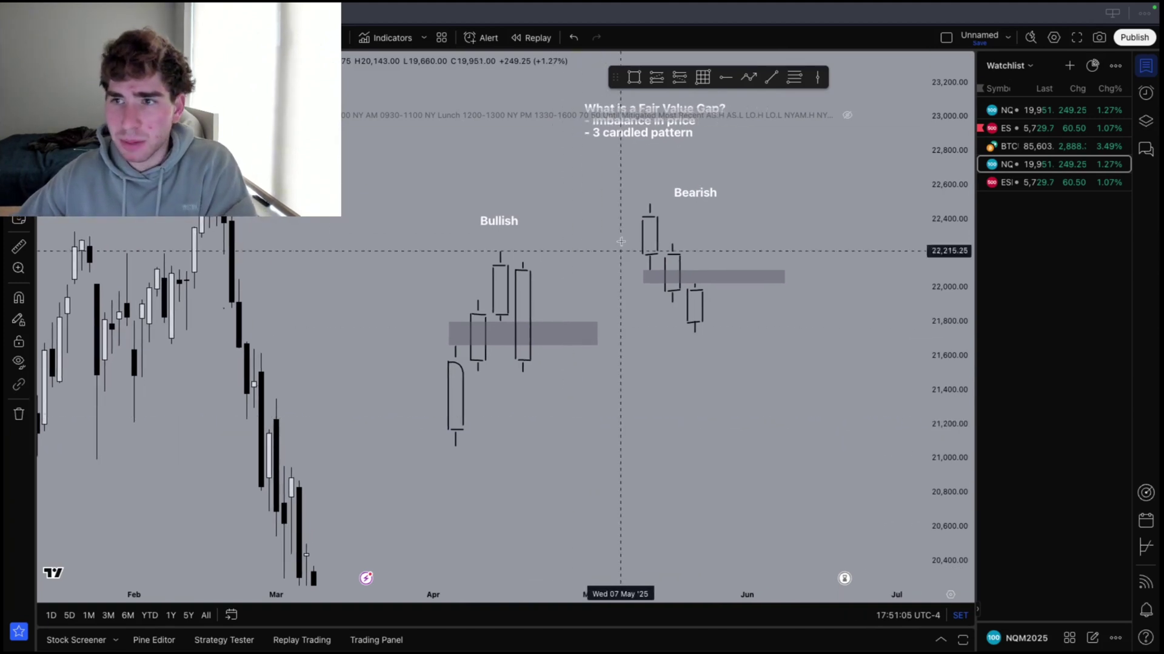
left_click(679, 77)
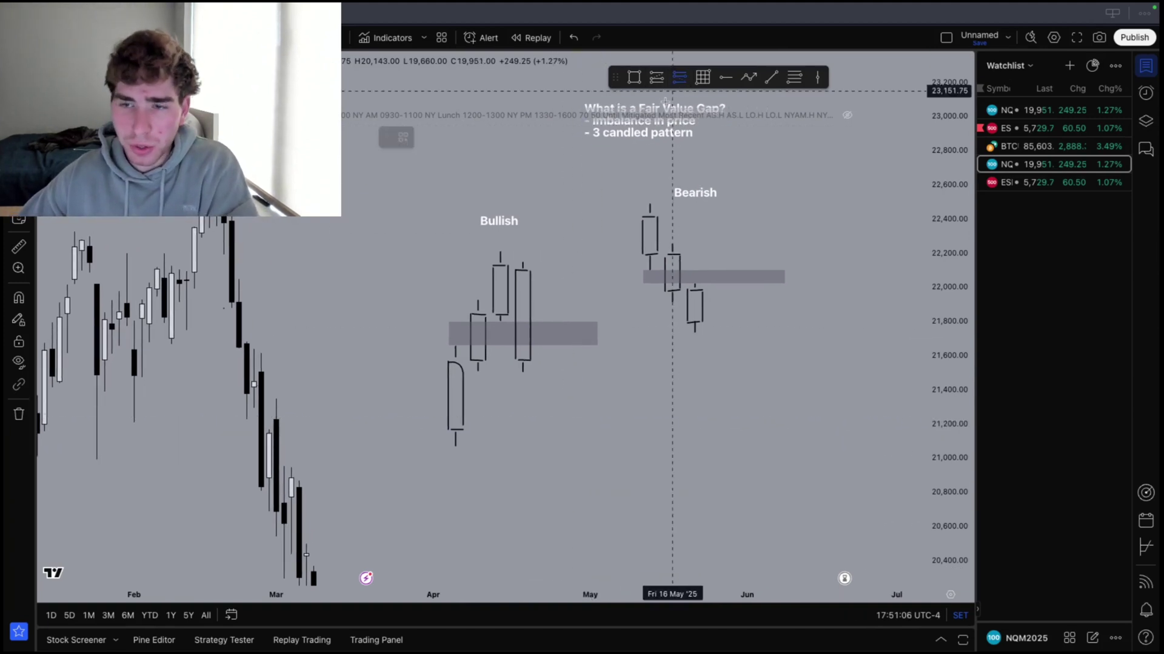
left_click(538, 360)
left_click_drag(538, 251, 538, 254)
left_click_drag(671, 359, 598, 360)
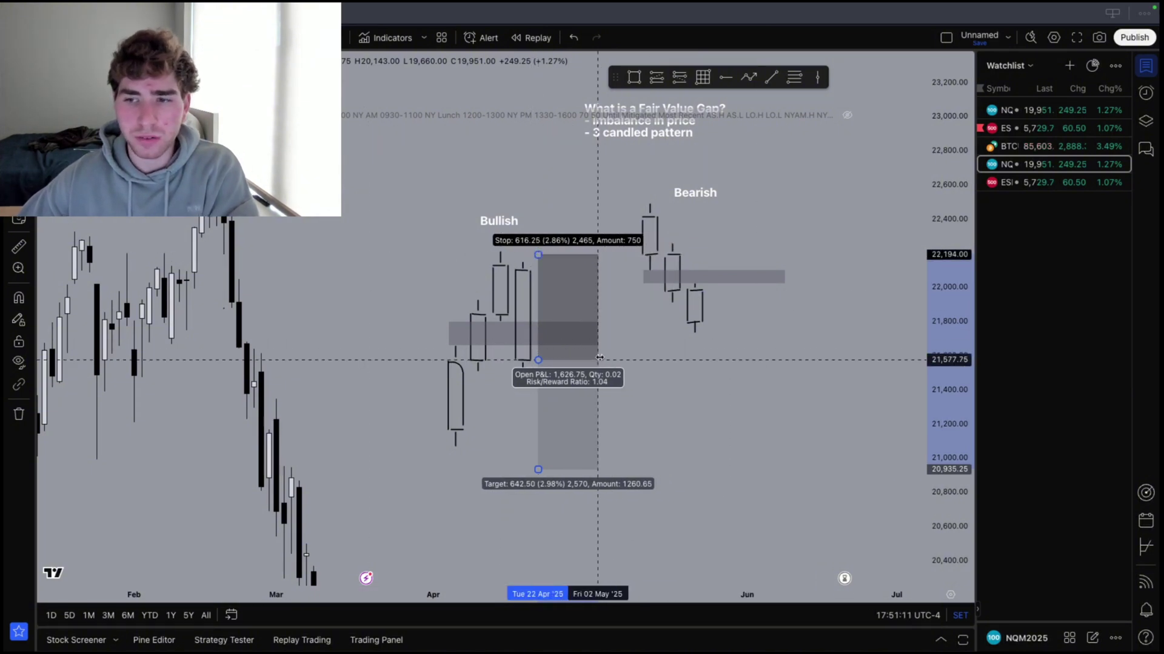
left_click(663, 372)
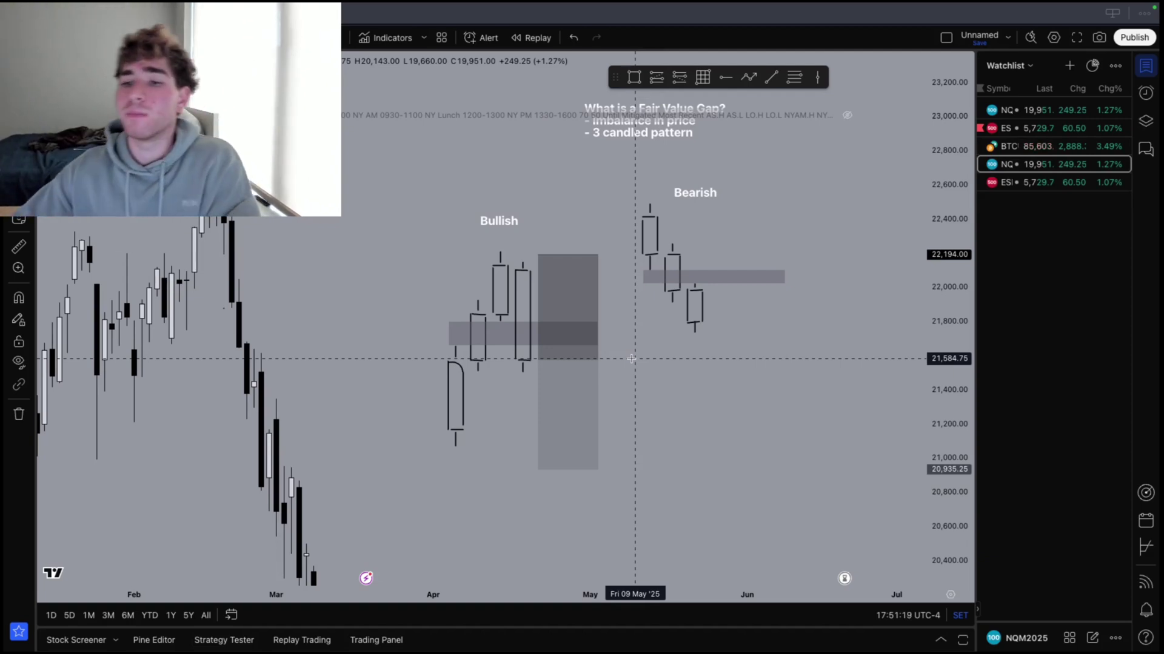
left_click(597, 360)
left_click_drag(597, 360, 560, 360)
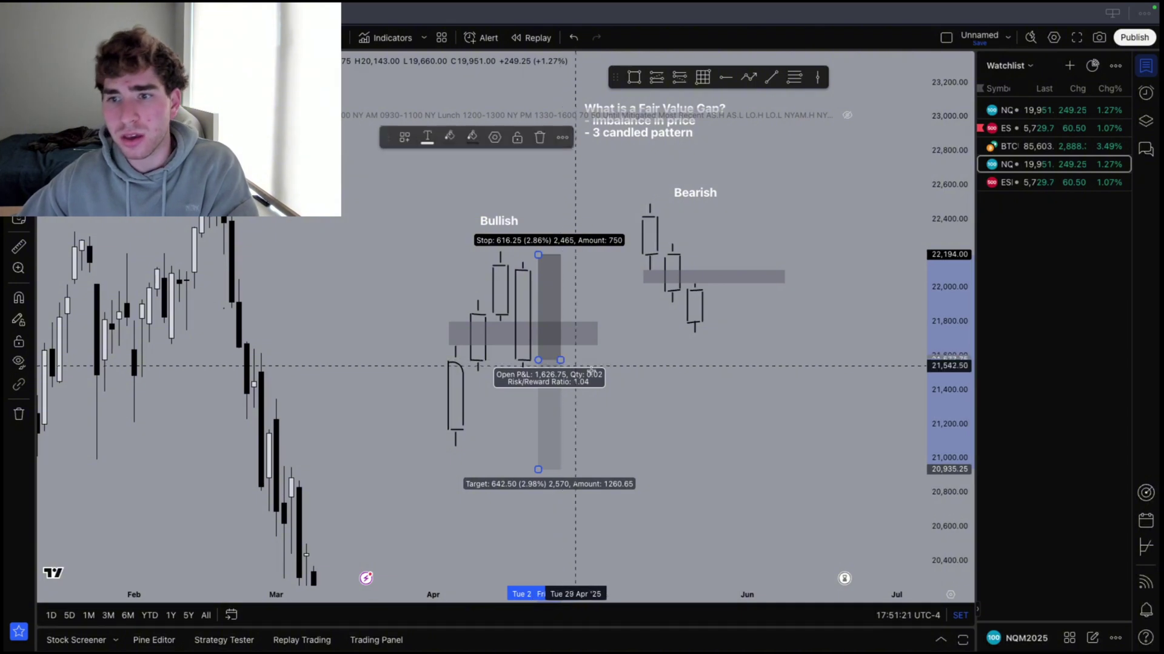
Delete the short position beside the fourth Bullish candle.
mouse_move(718, 414)
left_mouse_down()
mouse_move(847, 424)
mouse_move(790, 416)
mouse_move(765, 349)
left_mouse_up()
scroll(788, 417, "down", 3)
scroll(791, 420, "up", 4)
left_click_drag(939, 412, 739, 408)
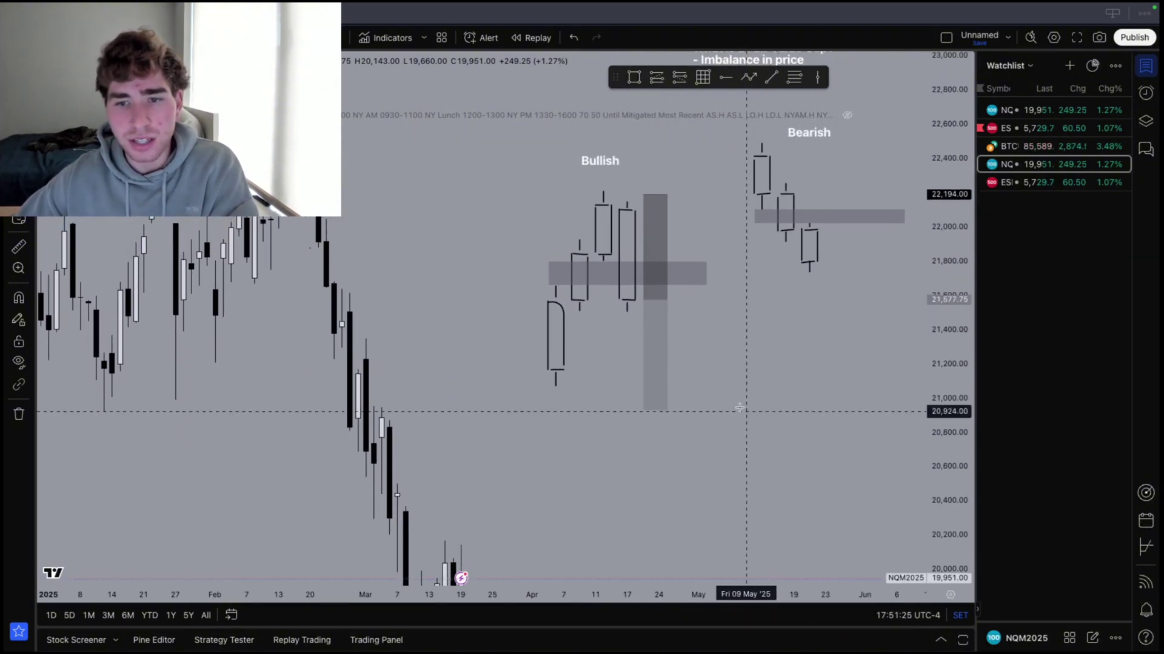
scroll(730, 399, "up", 1)
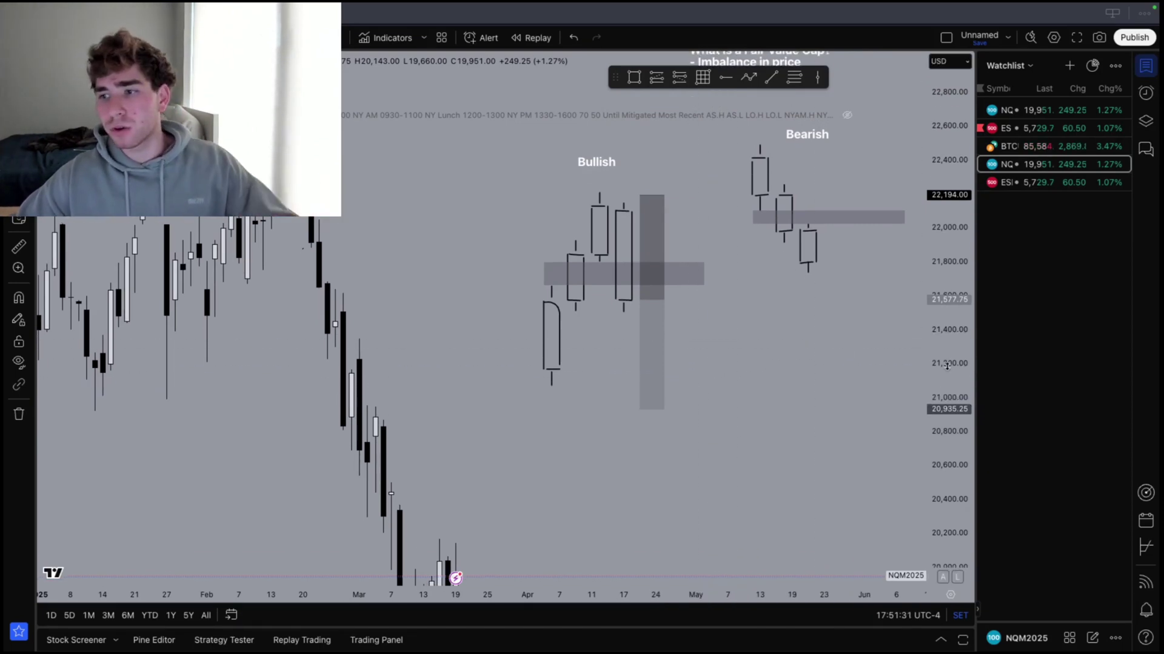
left_click(657, 300)
key("Delete")
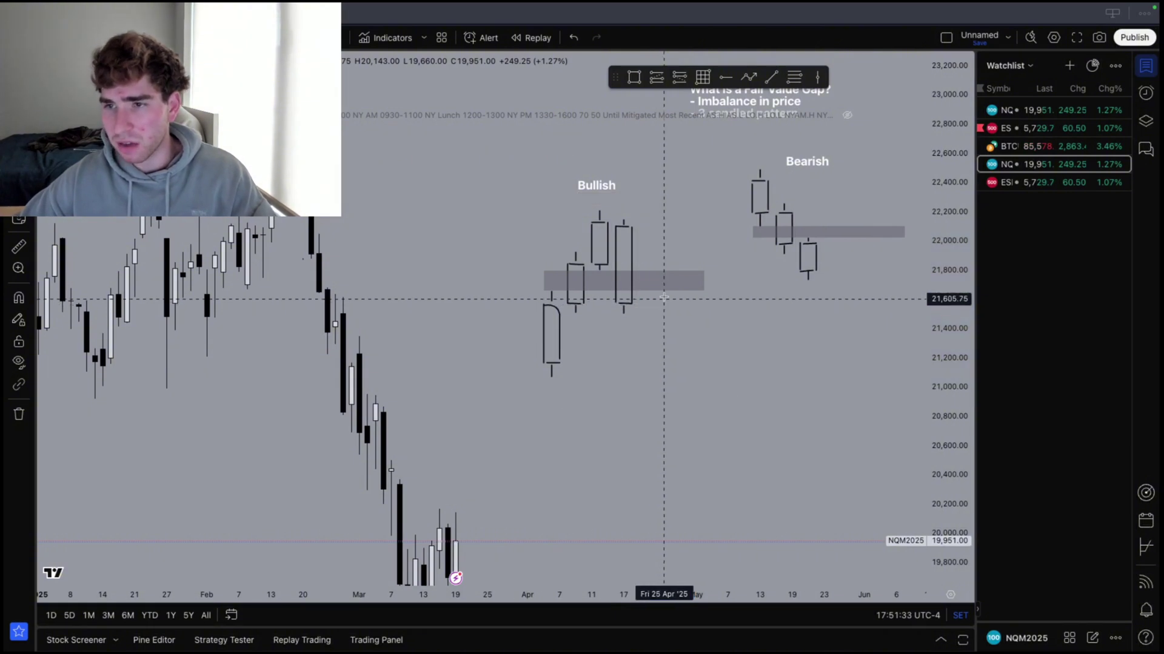
Try stretching the Bearish fair value gap box's lower corner toward the Bullish diagram, and undo the change.
mouse_move(951, 426)
left_mouse_down()
mouse_move(955, 249)
mouse_move(955, 318)
left_mouse_up()
scroll(806, 345, "up", 2)
left_click_drag(801, 347, 641, 411)
scroll(606, 406, "down", 3)
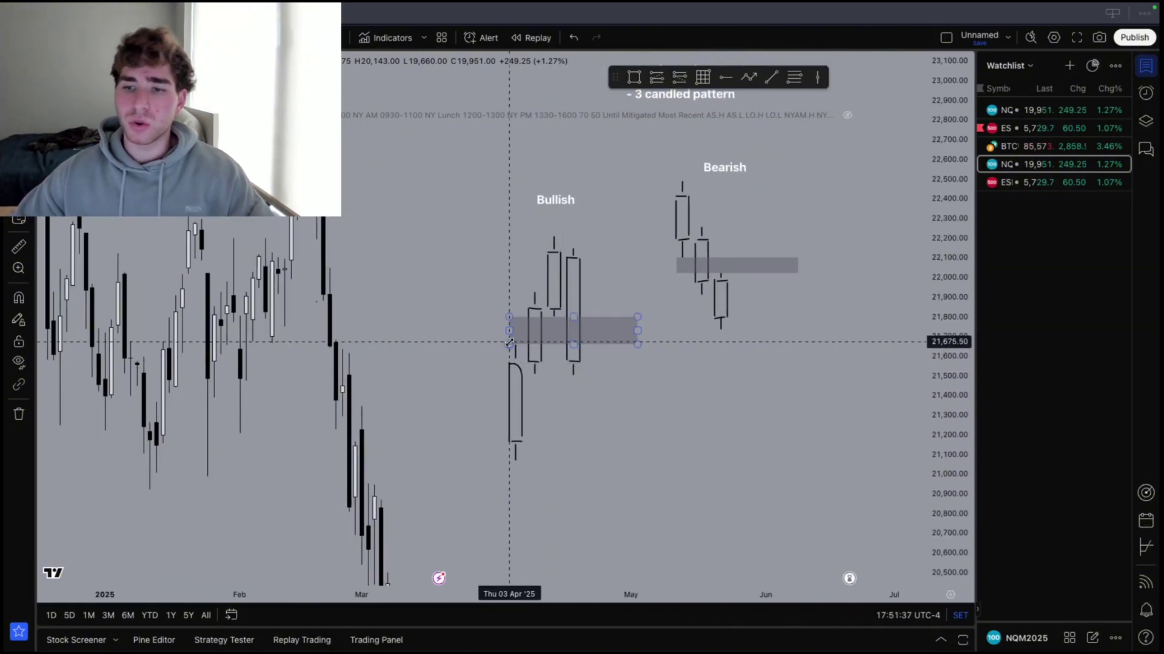
left_click(557, 349)
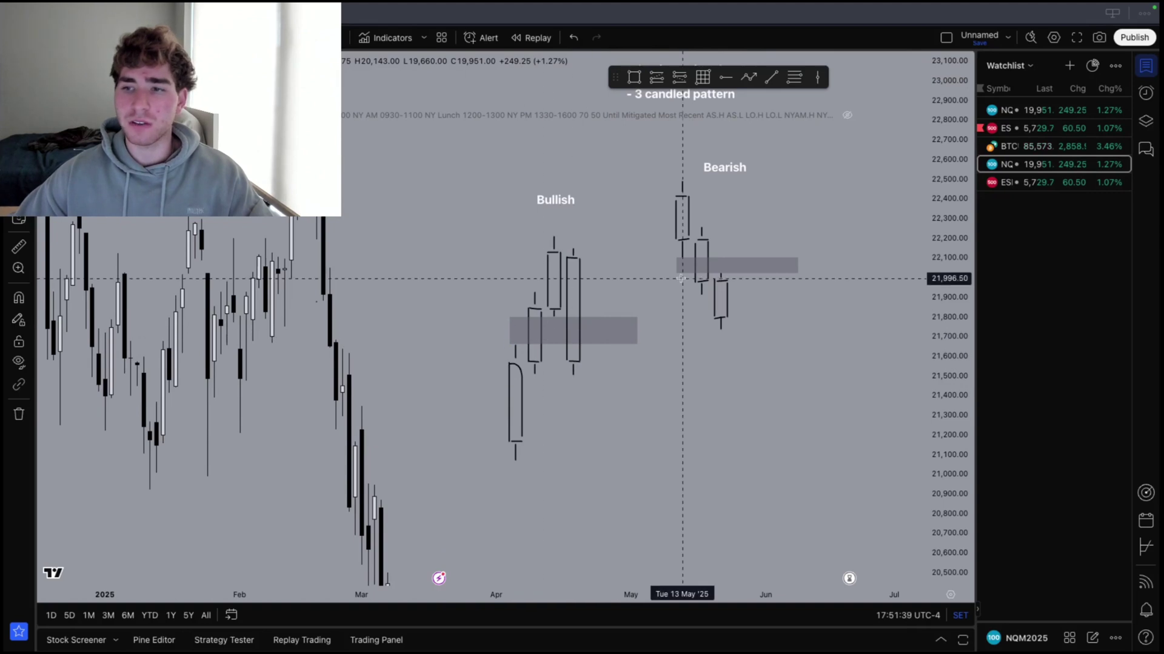
left_click_drag(676, 273, 413, 295)
key("super+z")
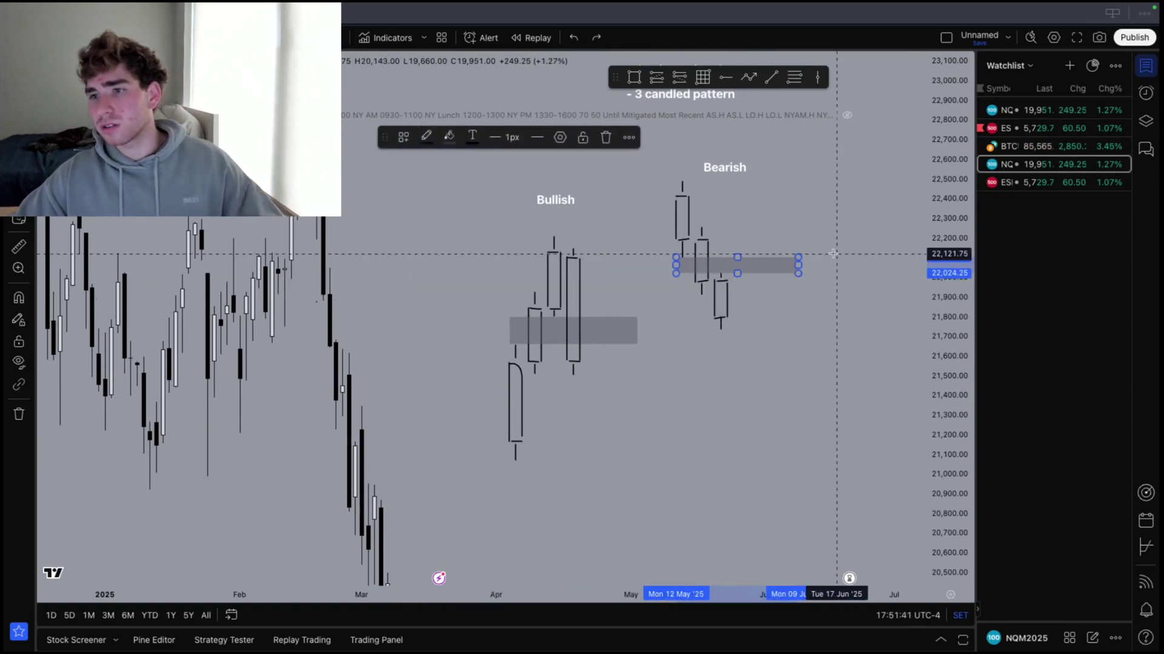
Brush a tall fourth candle with wicks after the three Bearish candles, spanning up through the fair value gap to above it.
left_click_drag(813, 243, 686, 289)
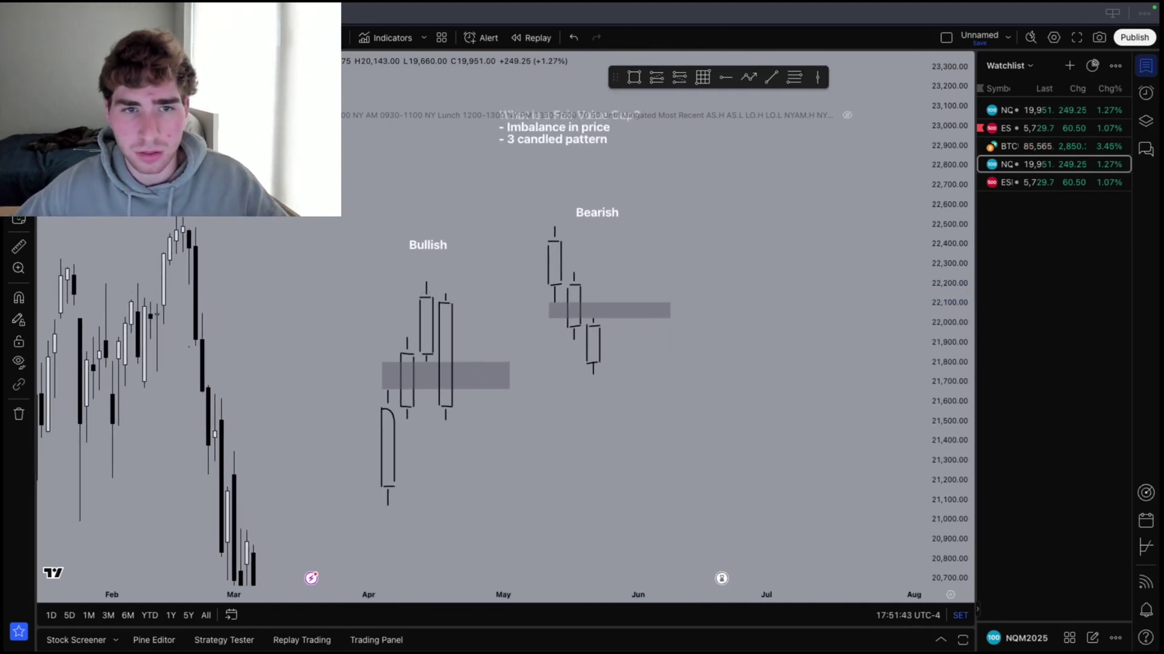
left_click(604, 314)
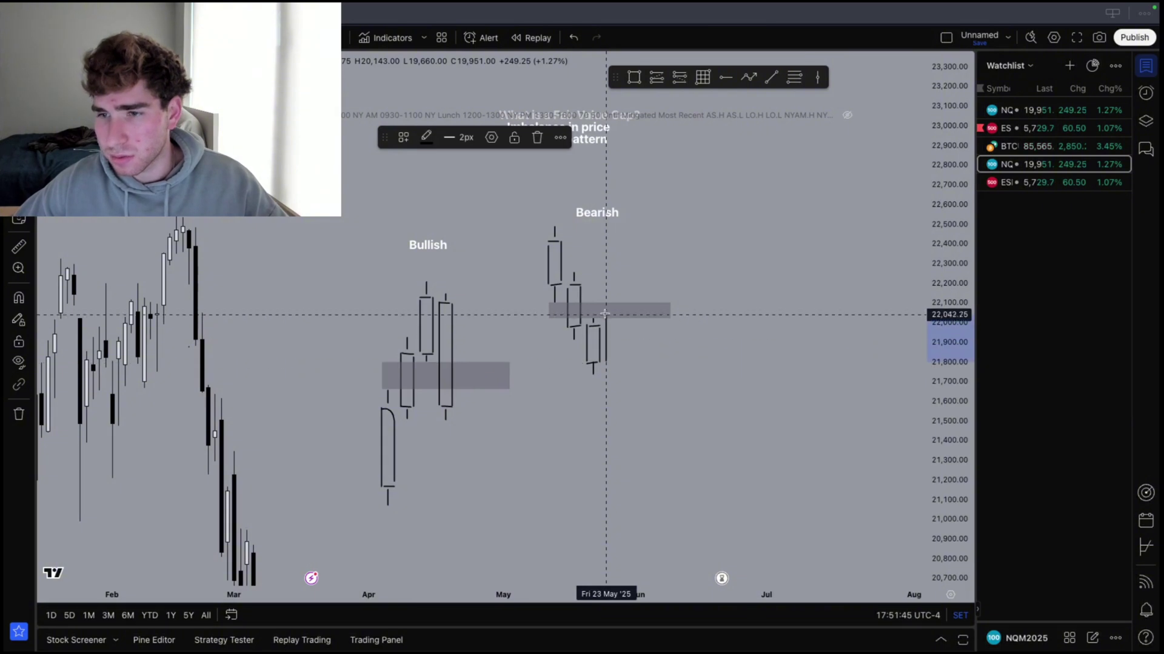
mouse_move(604, 314)
left_mouse_down()
mouse_move(606, 280)
mouse_move(617, 282)
mouse_move(618, 358)
mouse_move(603, 361)
mouse_move(612, 367)
left_mouse_up()
left_click_drag(612, 283, 613, 272)
left_click(655, 273)
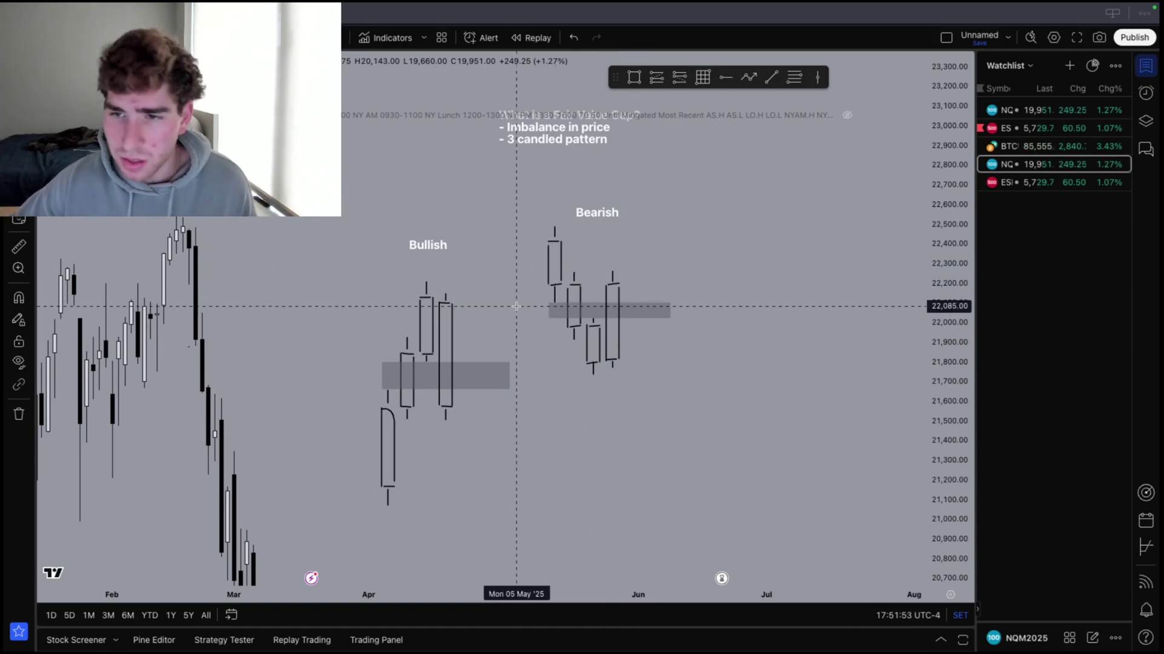
Delete the brush strokes that form the fourth candle of the Bullish diagram.
scroll(528, 285, "down", 3)
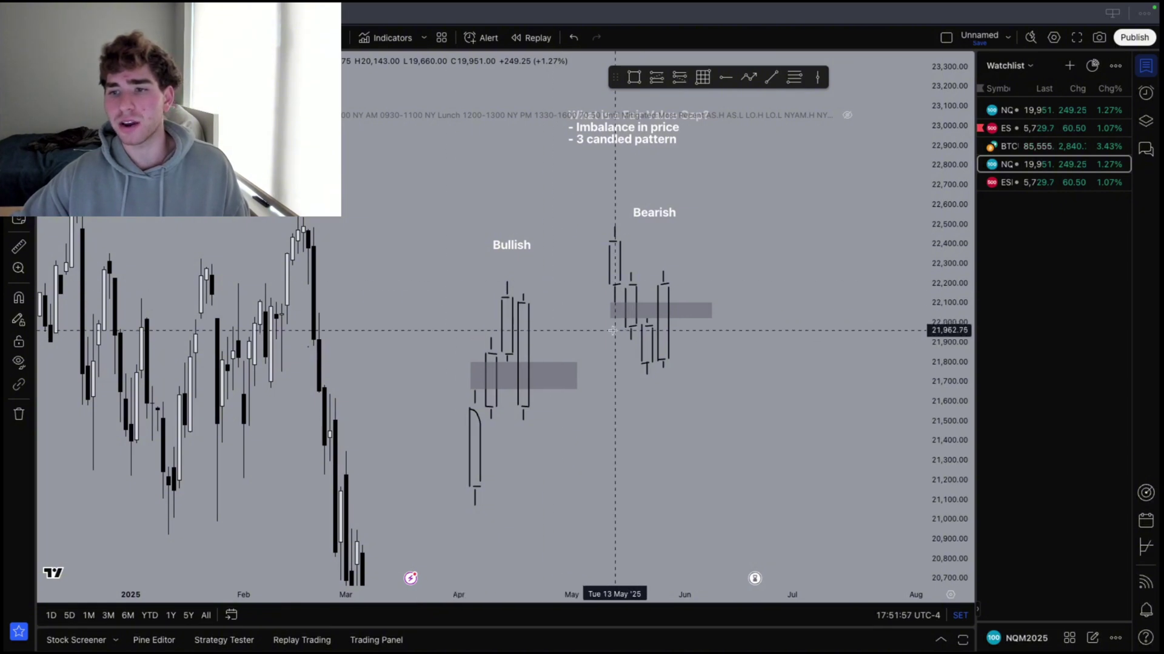
scroll(685, 363, "up", 3)
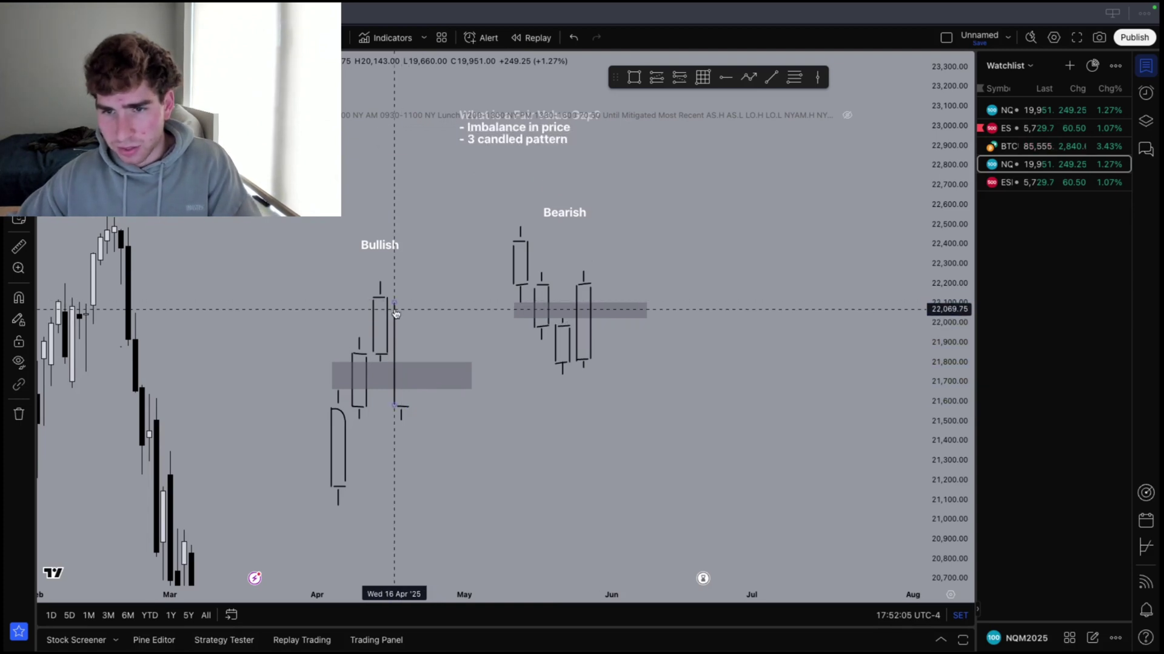
left_click(405, 409)
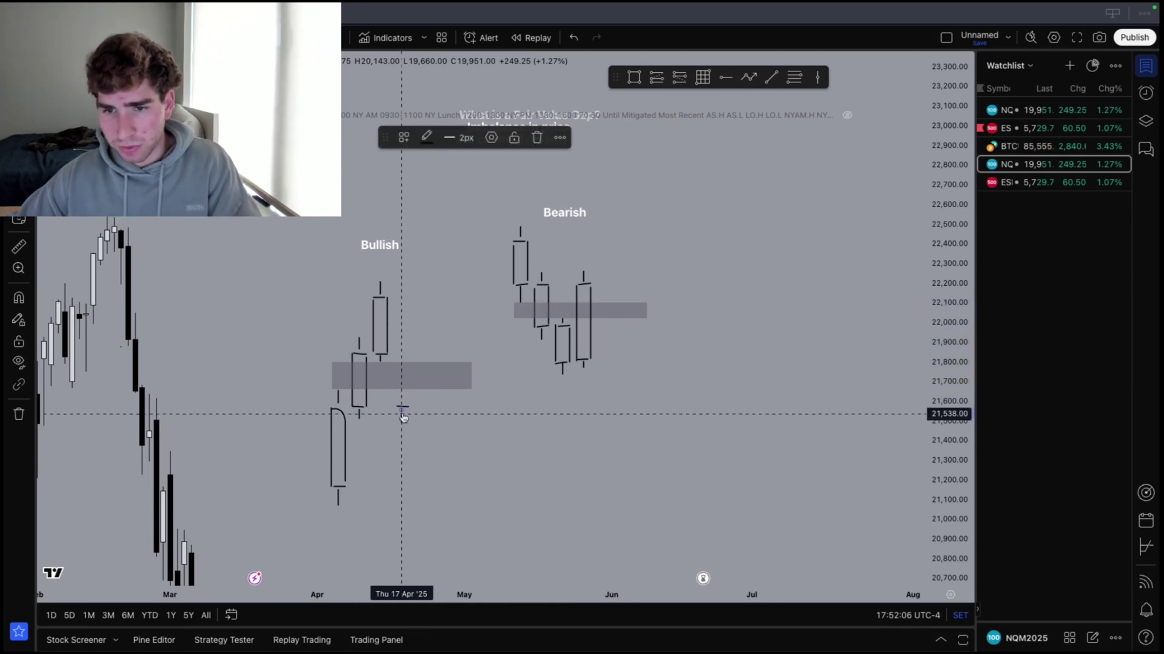
Extend the Bullish fair value gap box forward in time to about mid-June, past the Bearish diagram's candles.
left_click(471, 376)
left_click_drag(471, 376, 648, 353)
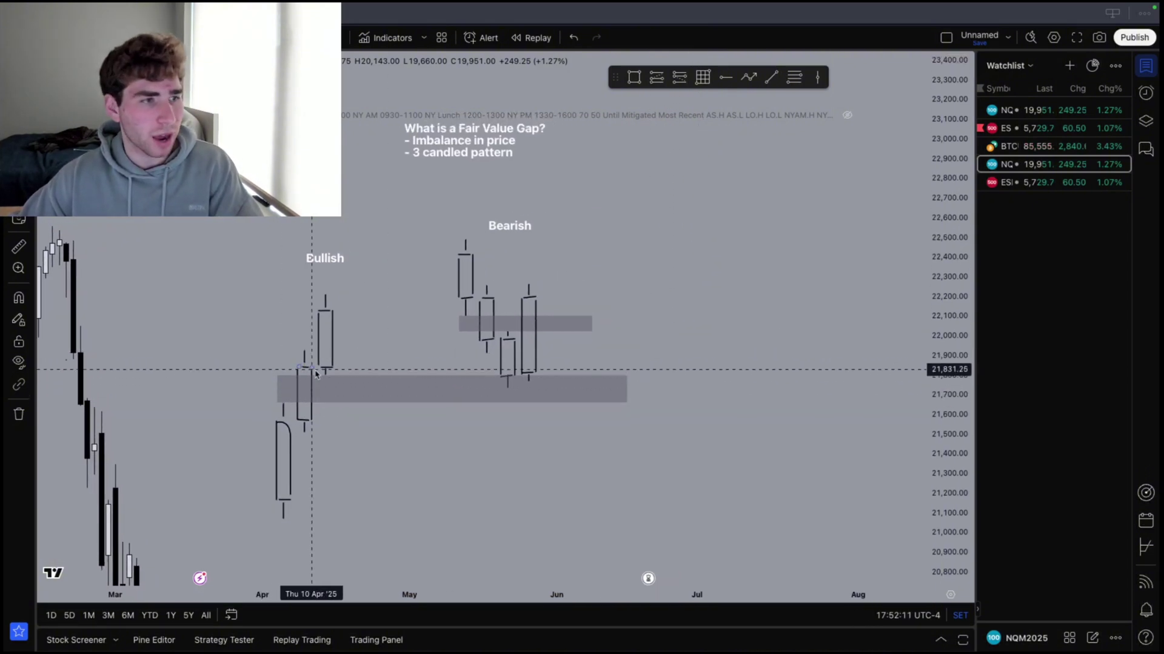
left_click_drag(428, 332, 358, 337)
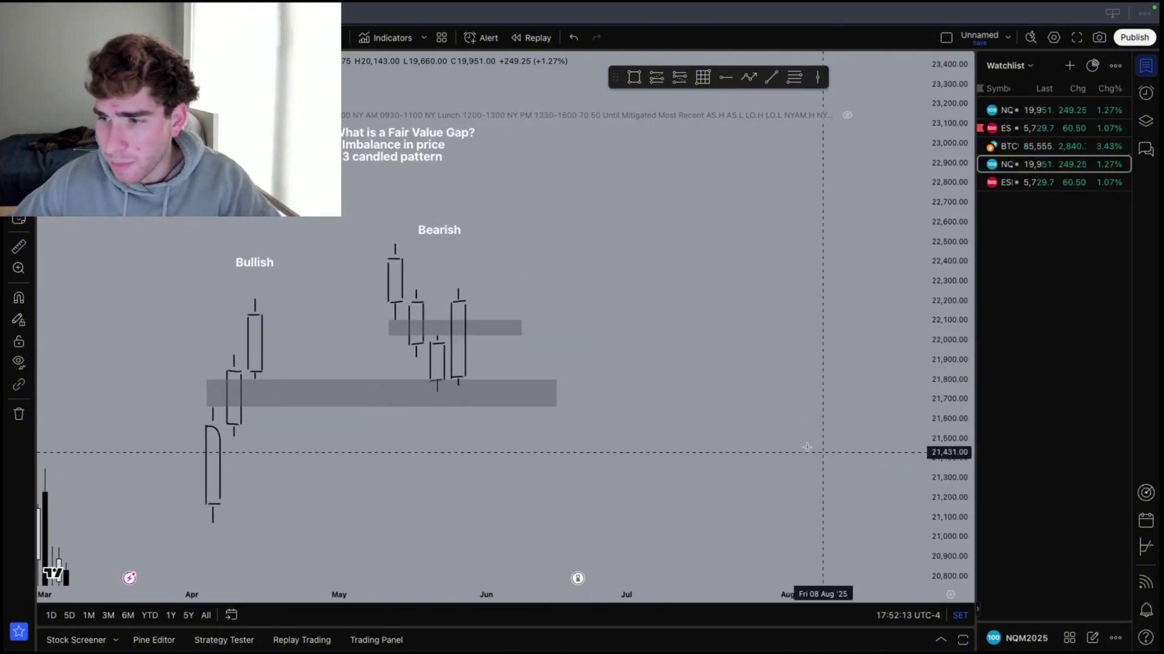
left_click(429, 327)
left_click(355, 318)
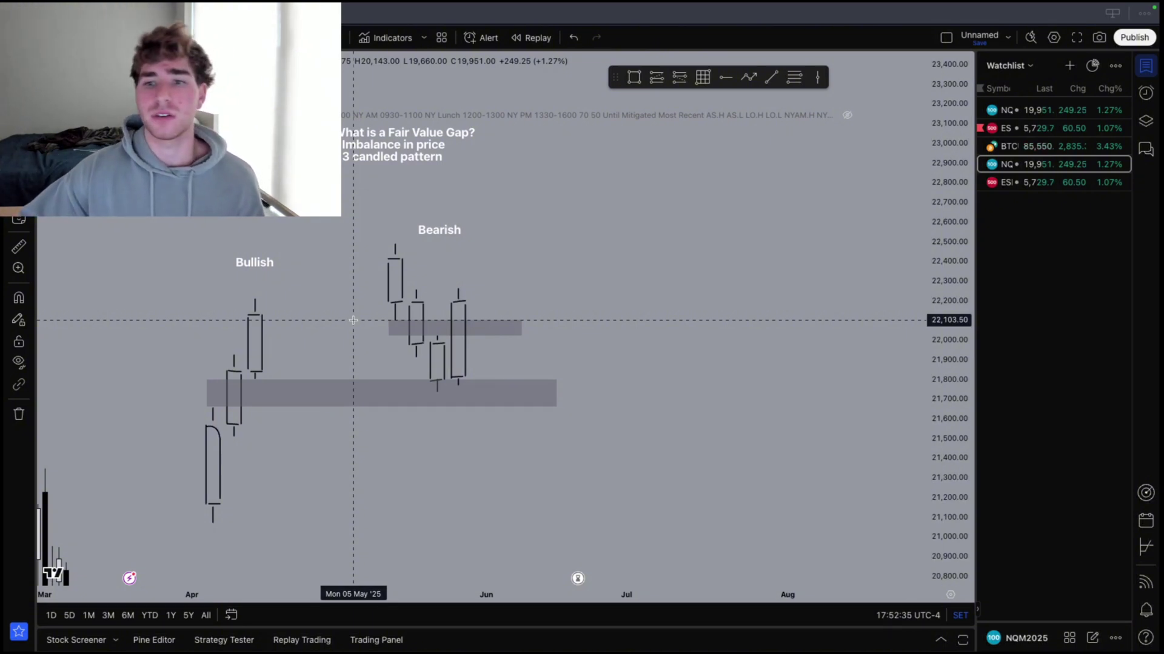
Place a narrow long position beside the fourth Bearish candle, with entry at 22,211.00, stop at 21,715.00 and target at 23,277.50.
scroll(340, 391, "down", 3)
left_click_drag(951, 316, 950, 402)
left_click_drag(756, 259, 695, 293)
left_click(656, 77)
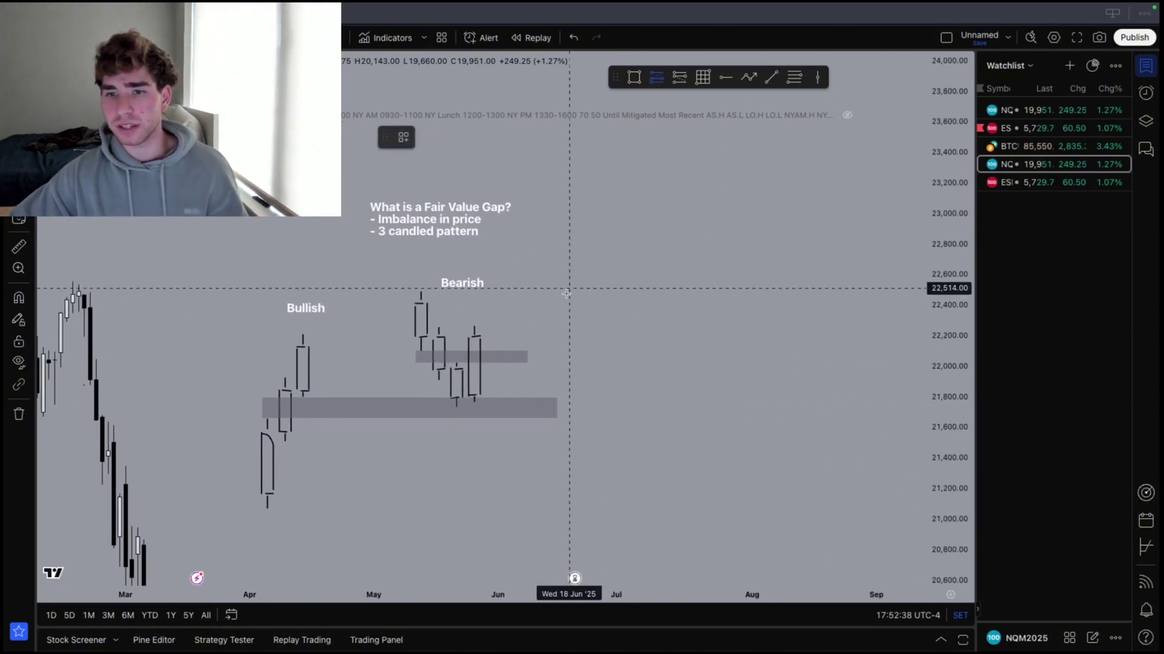
left_click(485, 334)
left_click_drag(481, 412, 483, 411)
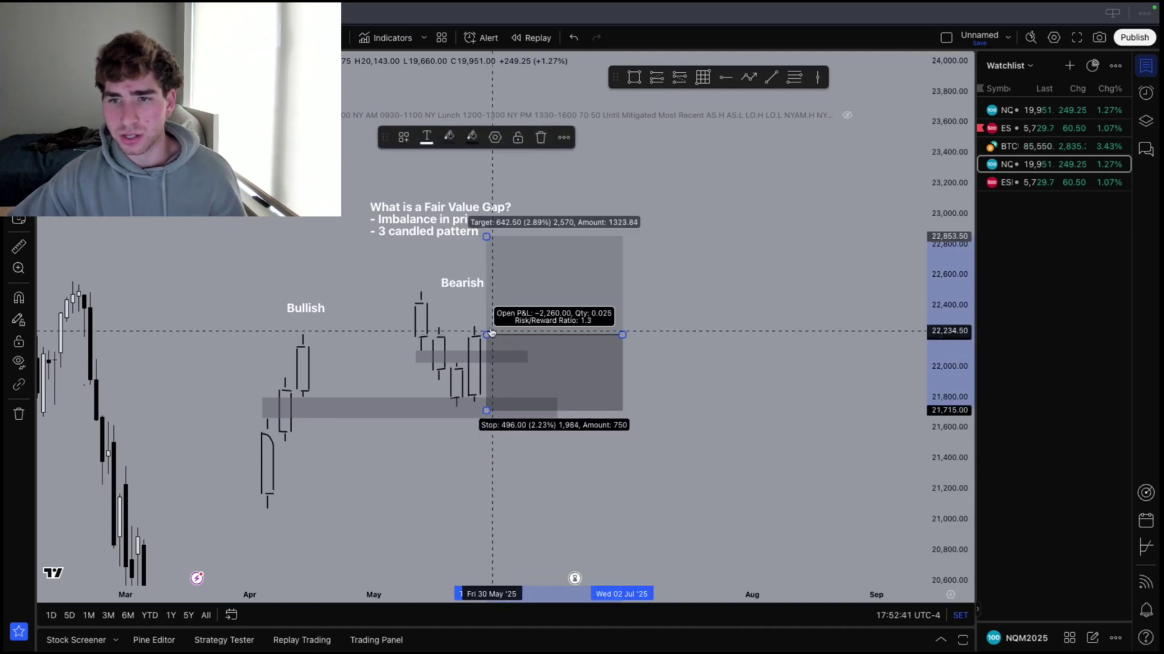
left_click_drag(488, 238, 486, 171)
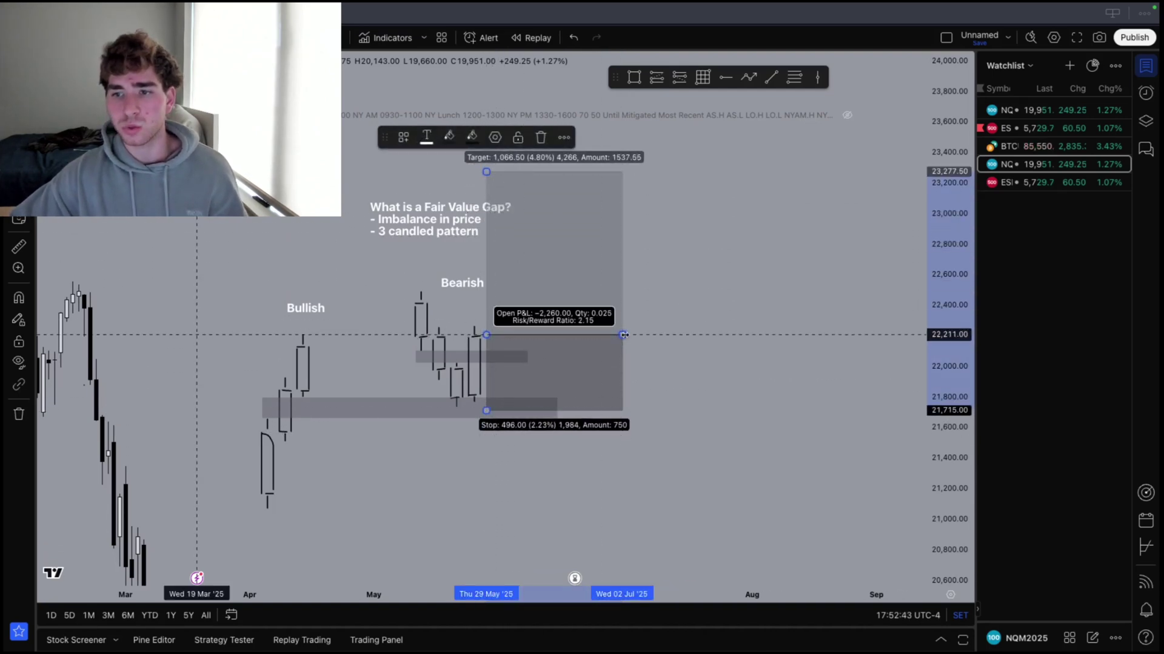
left_click_drag(622, 335, 586, 334)
left_click(703, 317)
Delete the long position beside the fourth Bearish candle.
scroll(722, 382, "down", 4)
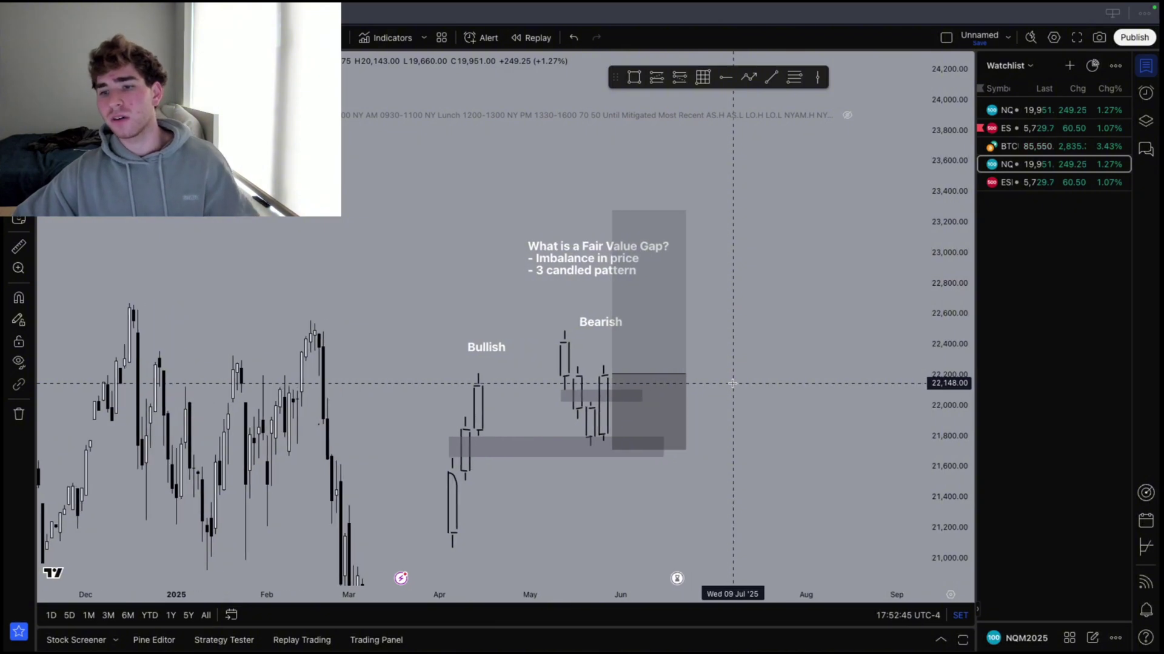
left_click(680, 353)
scroll(676, 345, "left", 10)
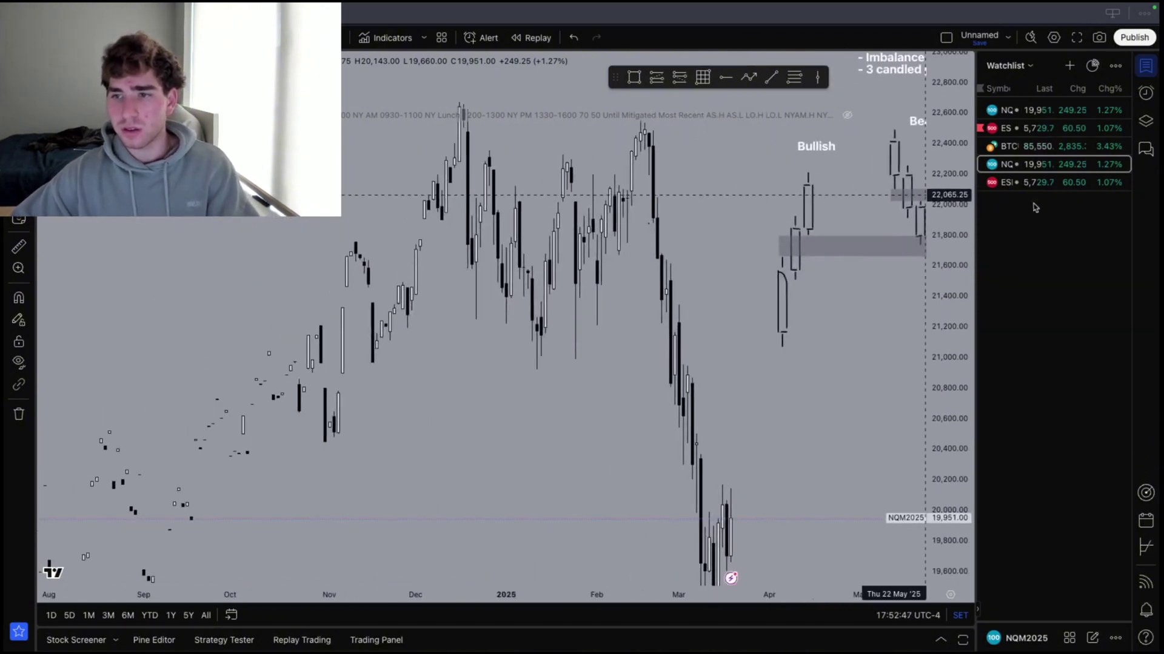
Switch the chart to 15-minute candles and reset its view to the 19 March price action.
left_click_drag(946, 370, 947, 485)
scroll(600, 400, "up", 1)
left_click_drag(600, 406, 533, 388)
left_click_drag(666, 379, 544, 311)
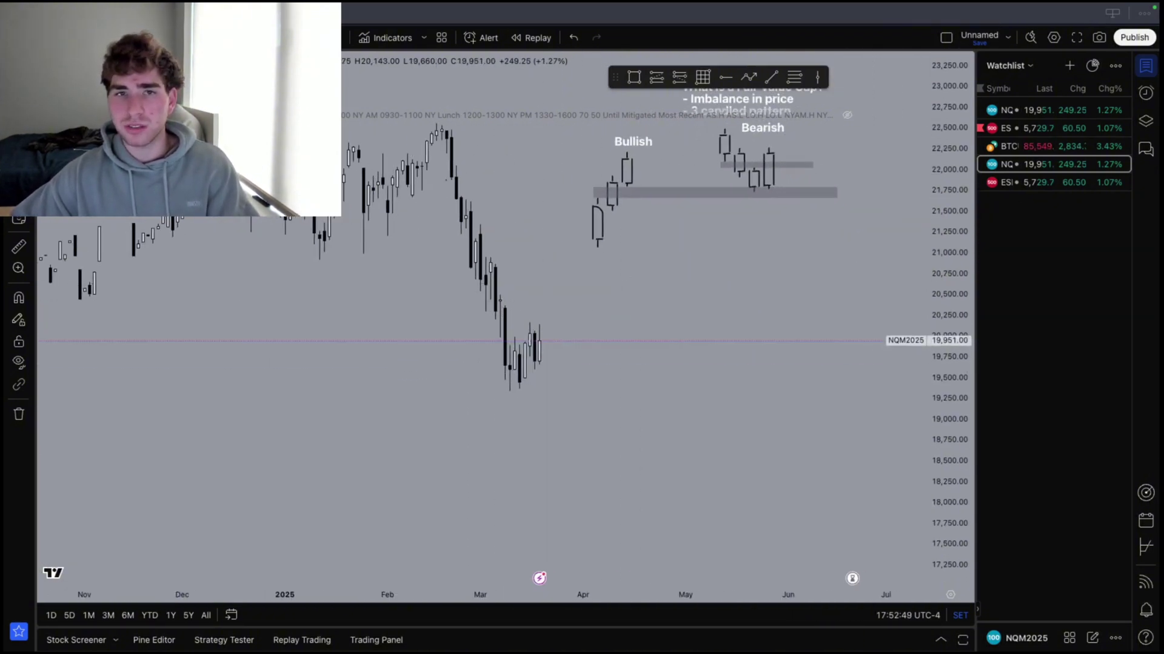
right_click(408, 278)
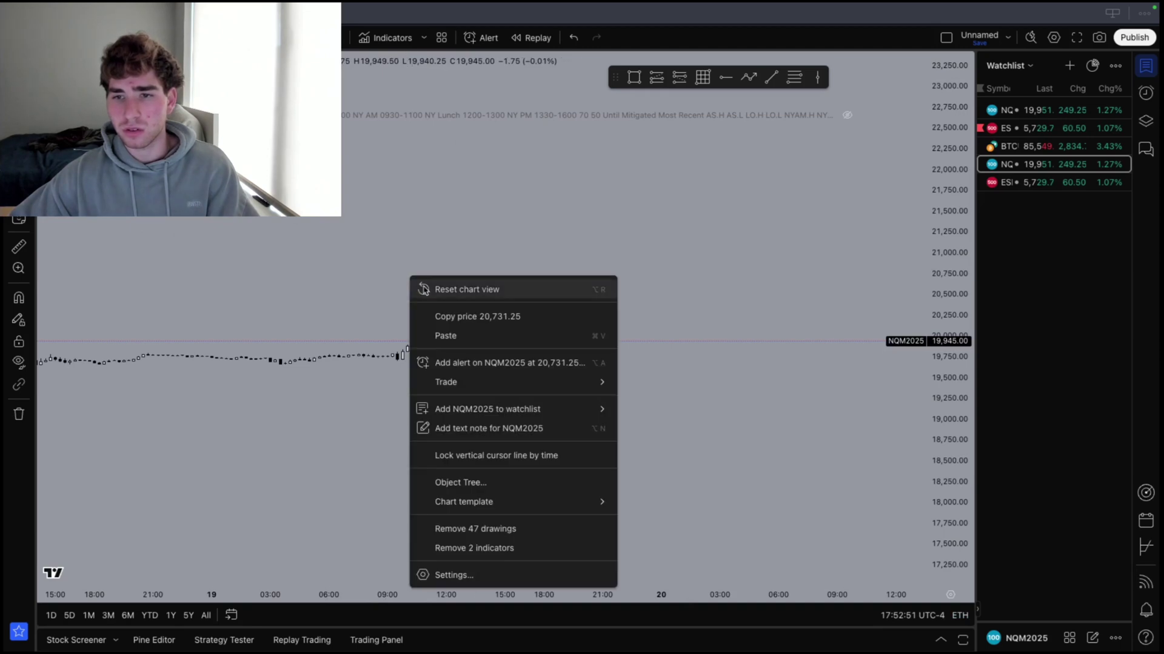
left_click(445, 290)
scroll(538, 305, "up", 1)
left_click_drag(554, 304, 242, 273)
left_click_drag(948, 460, 948, 285)
scroll(642, 312, "up", 2)
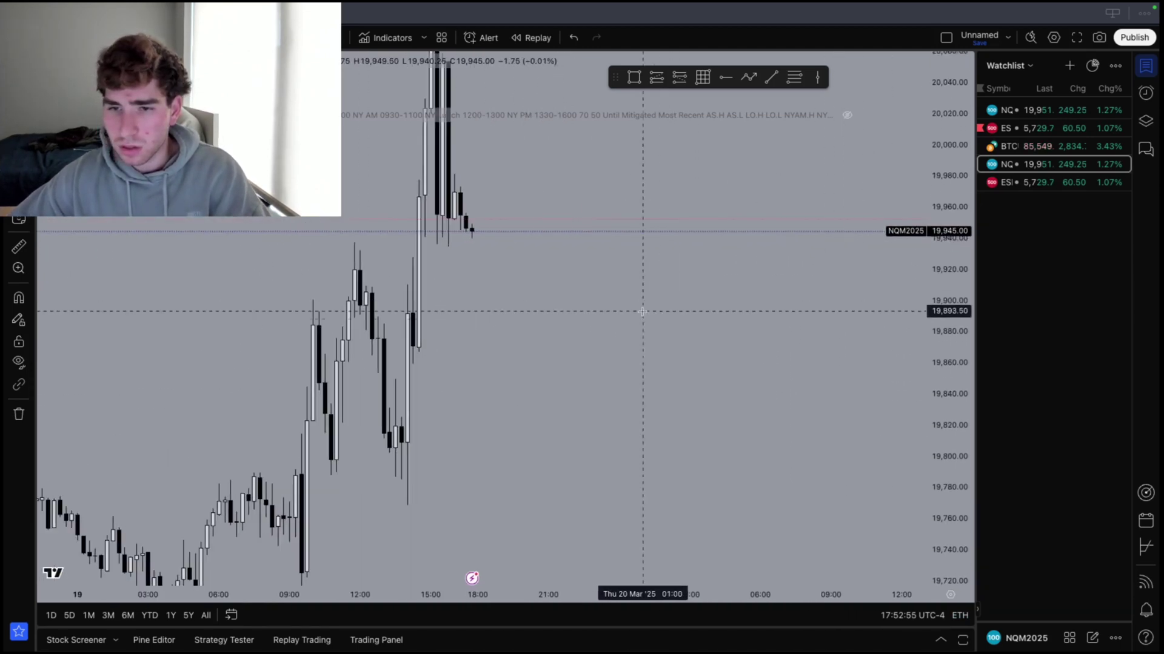
left_click_drag(589, 353, 675, 267)
scroll(664, 261, "up", 1)
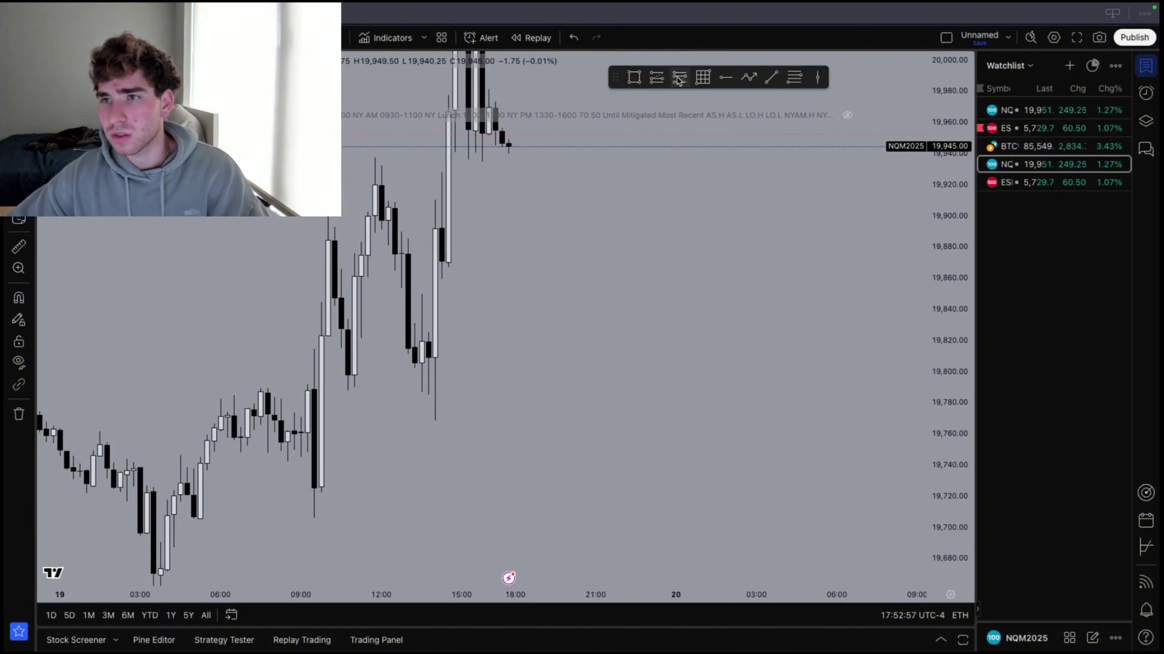
Draw a rectangle over the bullish fair value gap at the 14:00 candle on 19 March, from about 19,825 to 19,859.
left_click(634, 77)
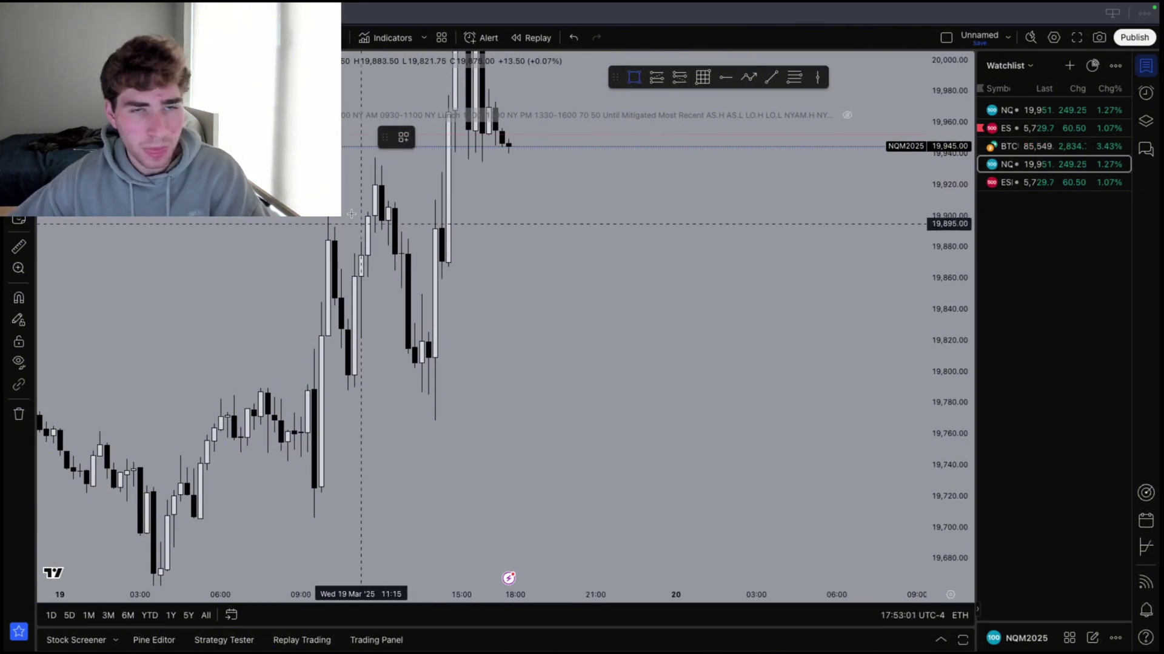
key("Escape")
left_click_drag(141, 229, 322, 276)
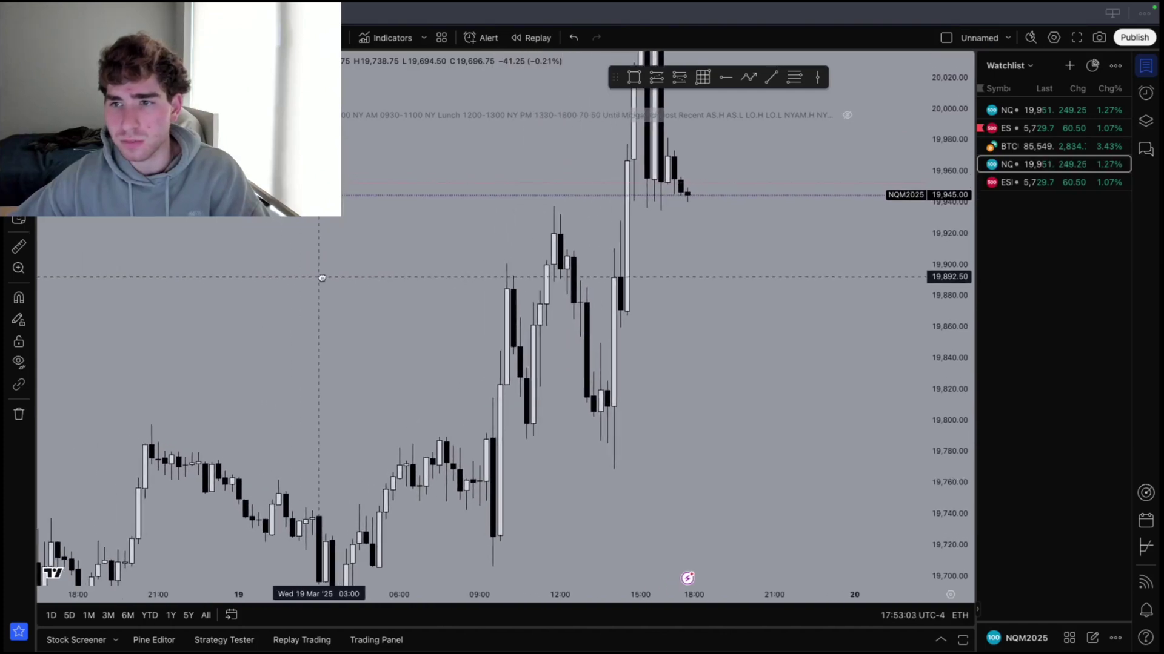
scroll(564, 345, "up", 5)
left_click_drag(585, 345, 747, 334)
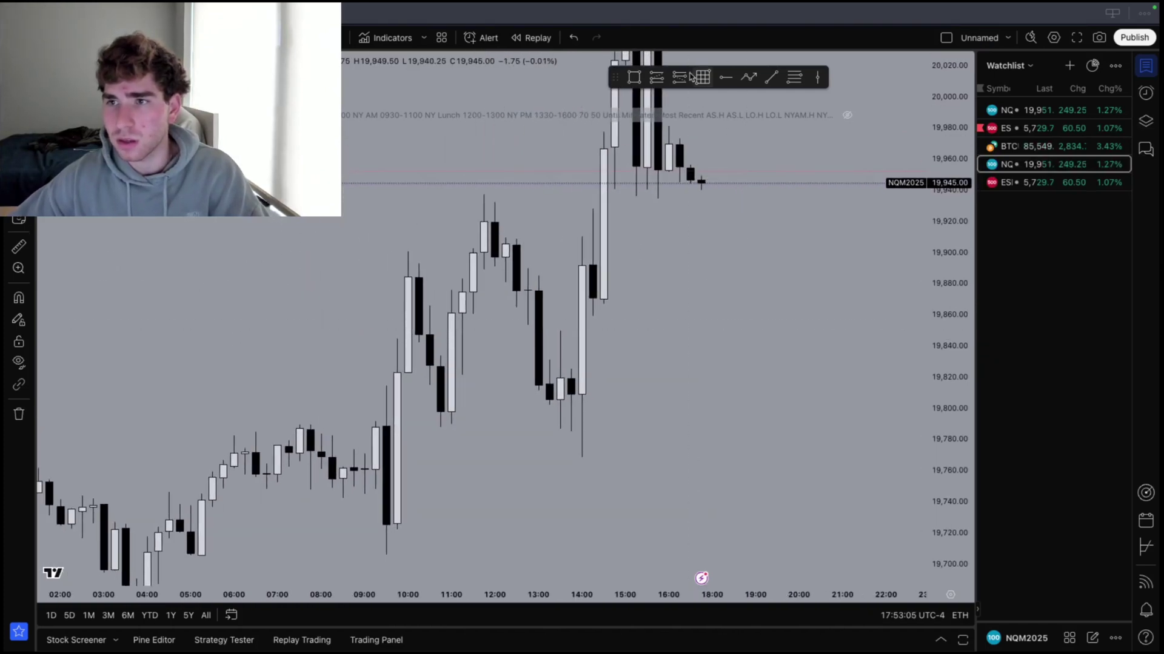
left_click(633, 77)
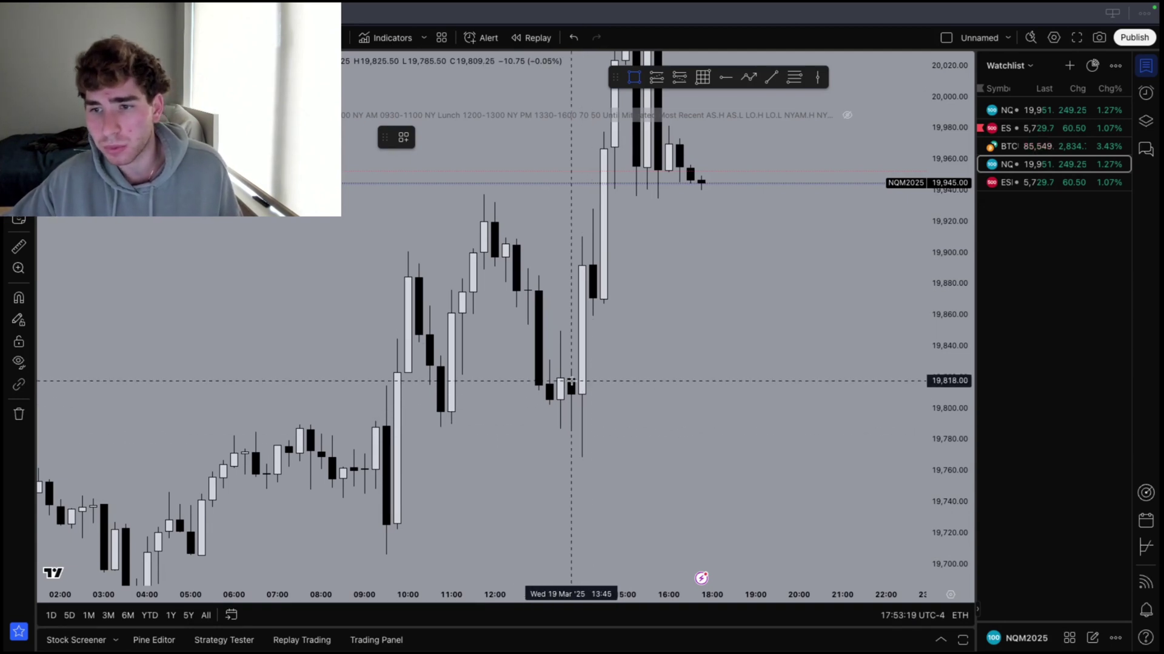
left_click_drag(565, 369, 798, 317)
left_click_drag(718, 416, 603, 466)
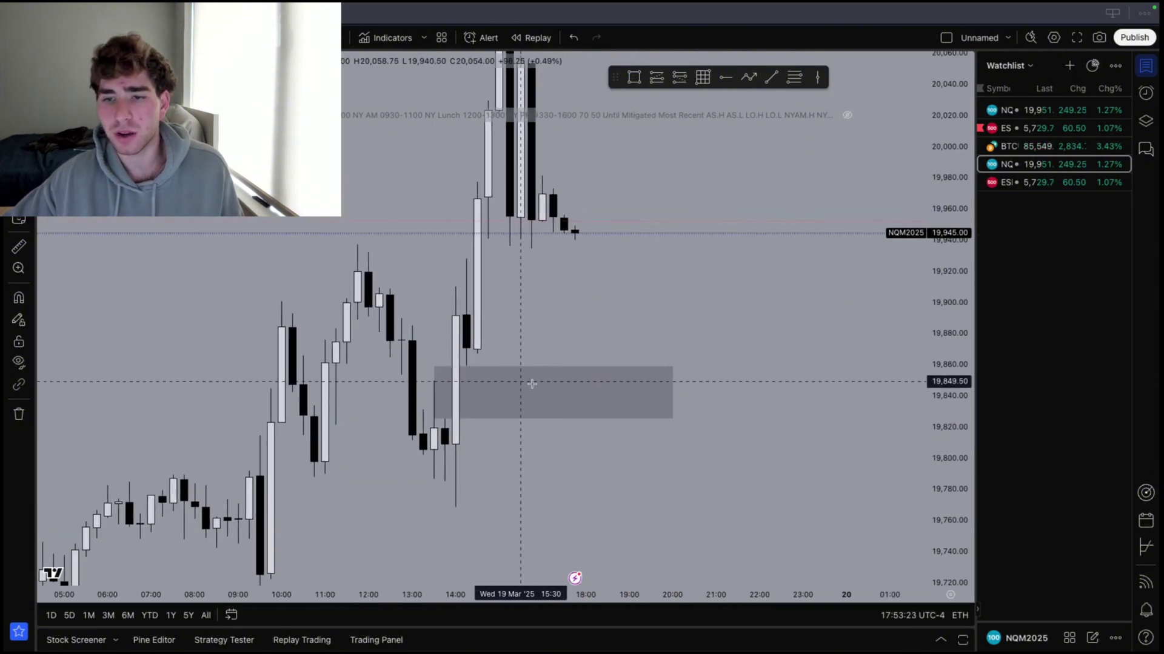
Delete the rectangle over the bullish fair value gap at the 14:00 candle.
scroll(535, 392, "down", 3)
scroll(535, 393, "up", 3)
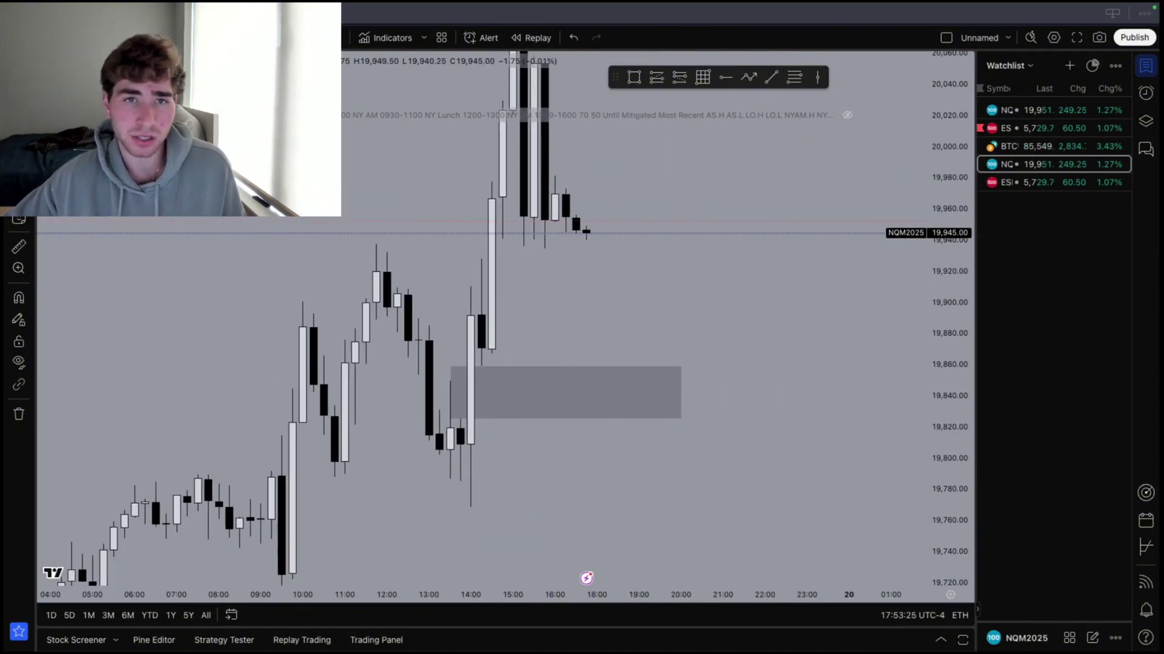
left_click(513, 369)
key("Delete")
Draw a rectangle over the bearish fair value gap at the 13:00 candle on 19 March, from about 19,854 down to 19,830.
mouse_move(519, 364)
left_mouse_down()
mouse_move(585, 384)
mouse_move(661, 320)
left_mouse_up()
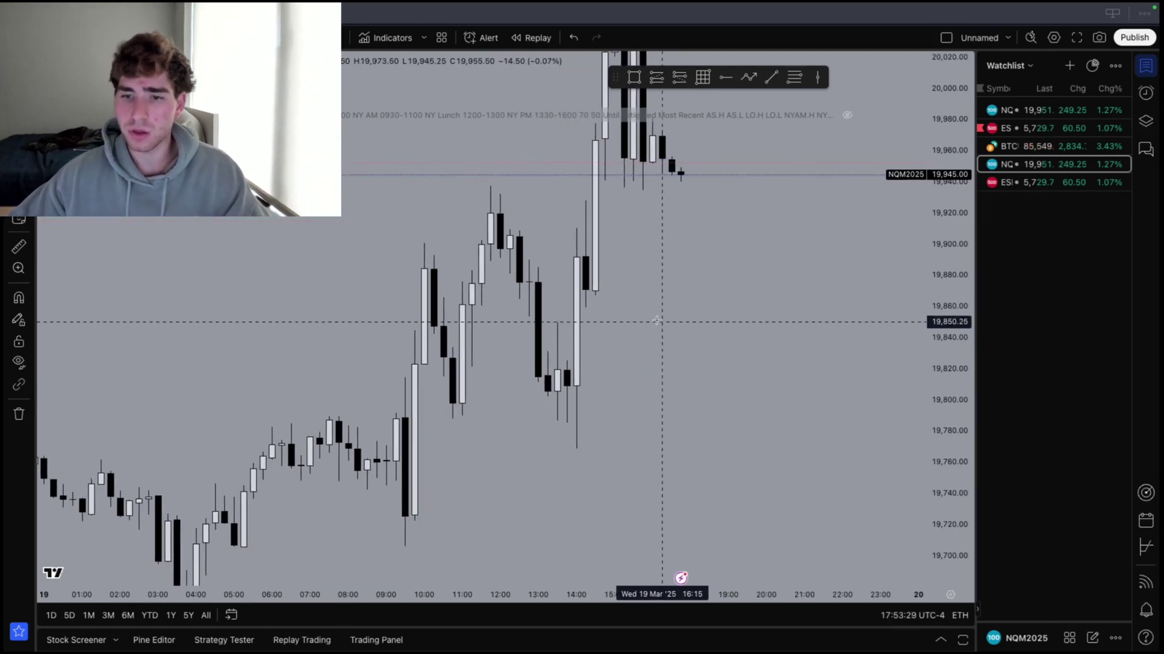
left_click(632, 77)
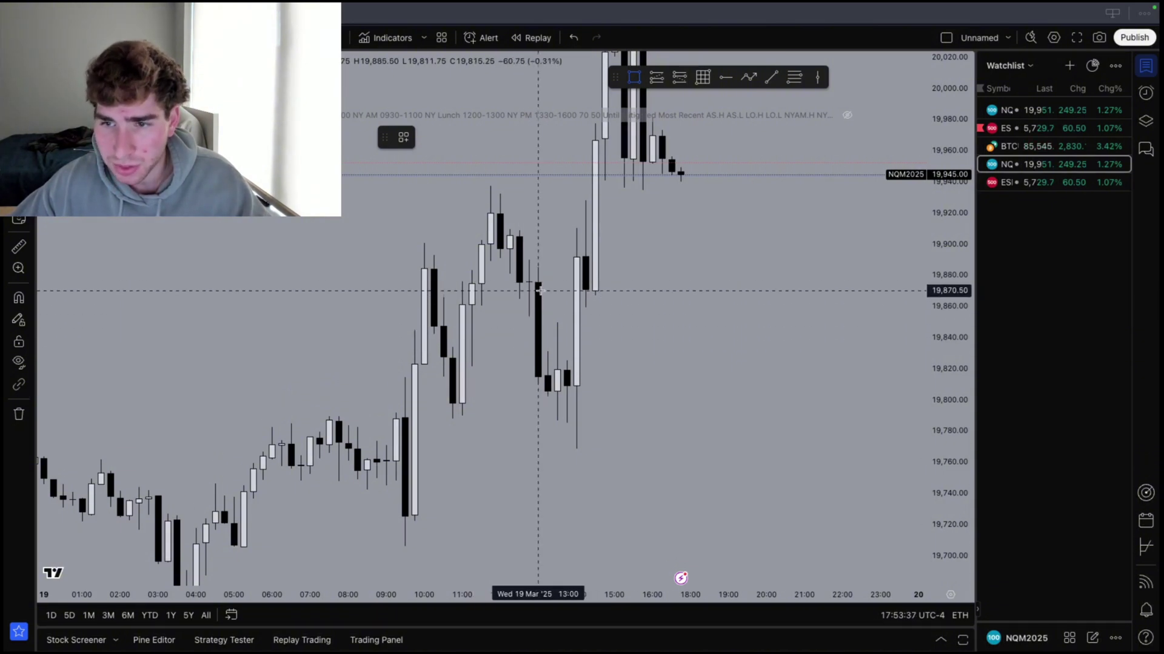
mouse_move(529, 316)
left_mouse_down()
mouse_move(659, 357)
mouse_move(670, 372)
left_mouse_up()
left_click(662, 353)
scroll(697, 387, "up", 2)
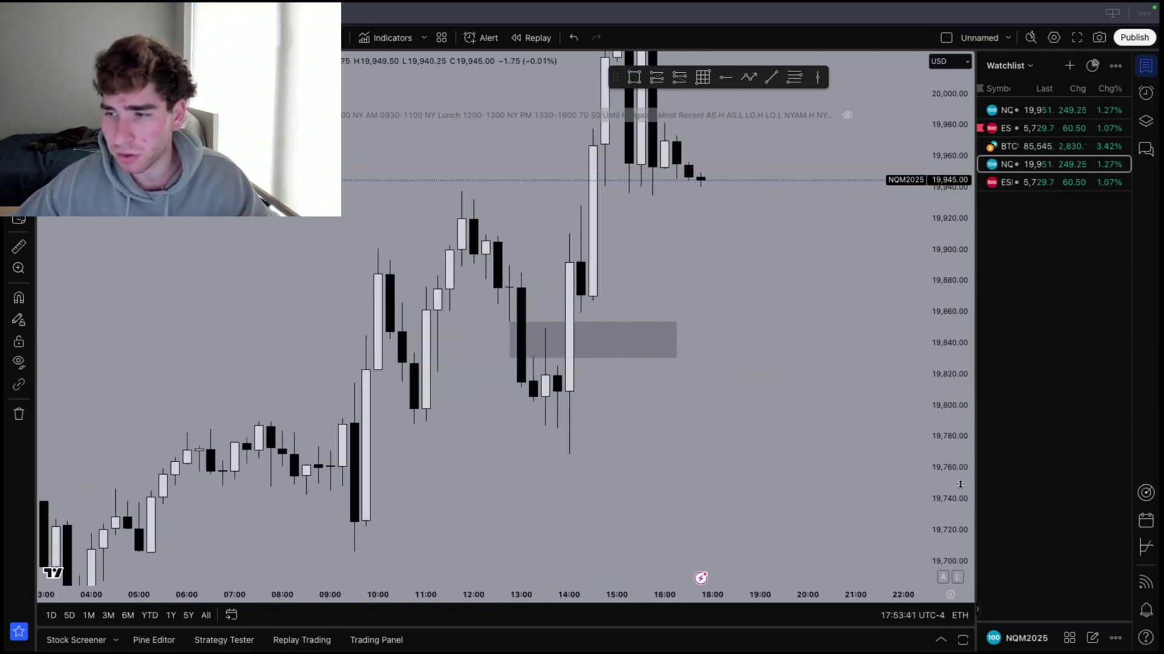
Draw a horizontal ray at 19,788.25 from 10:30 on 19 March, along the swing low below the bearish gap.
left_click_drag(960, 485, 961, 424)
left_click_drag(663, 380, 701, 285)
scroll(702, 285, "up", 1)
scroll(673, 285, "down", 3)
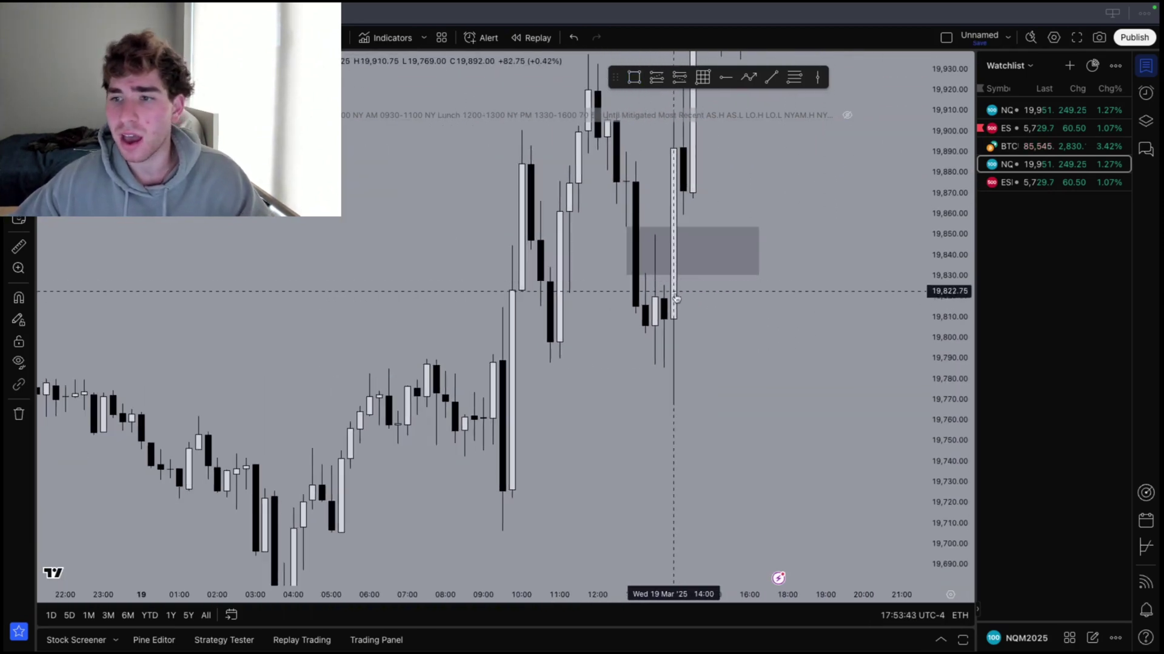
left_click_drag(721, 354, 634, 362)
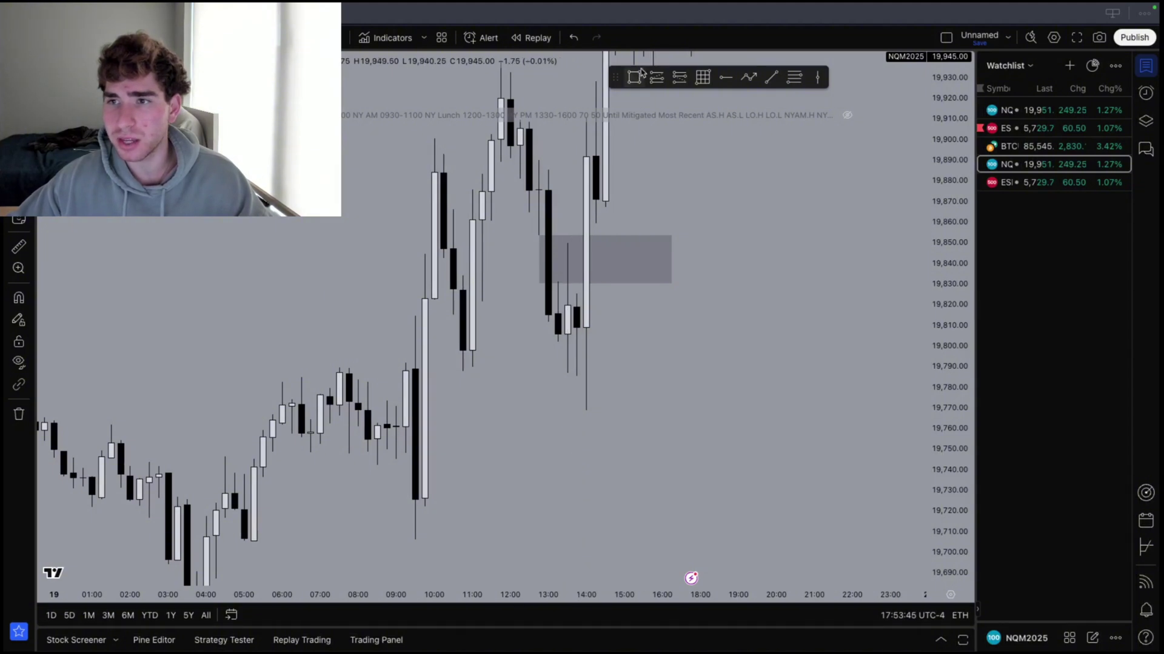
left_click(721, 77)
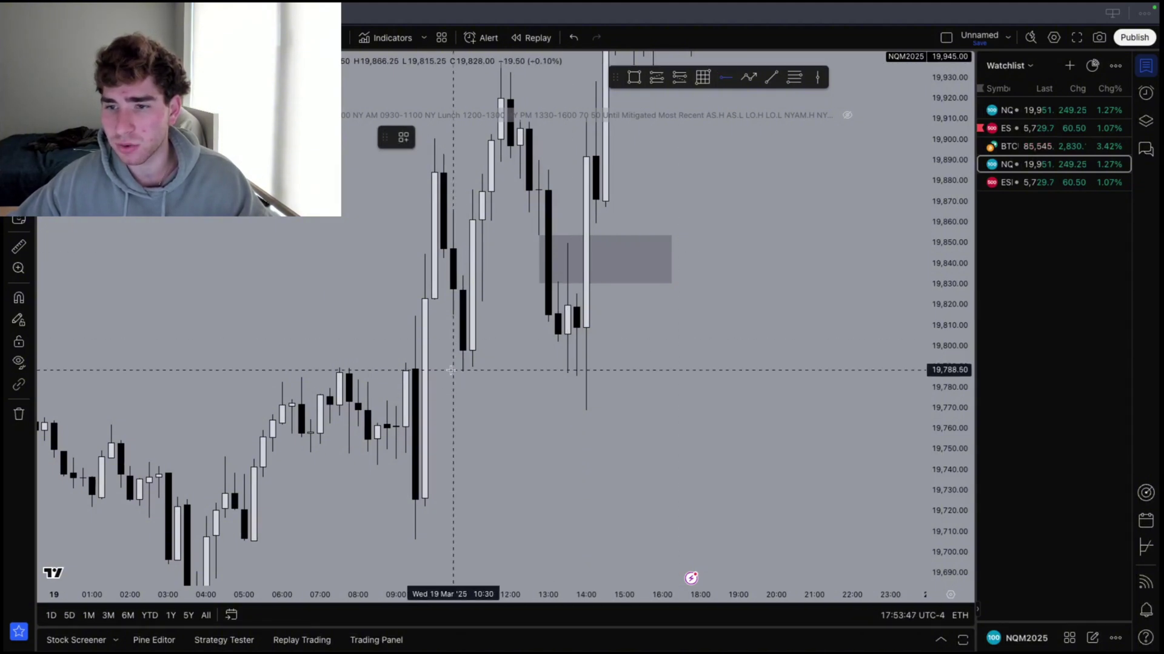
left_click(451, 371)
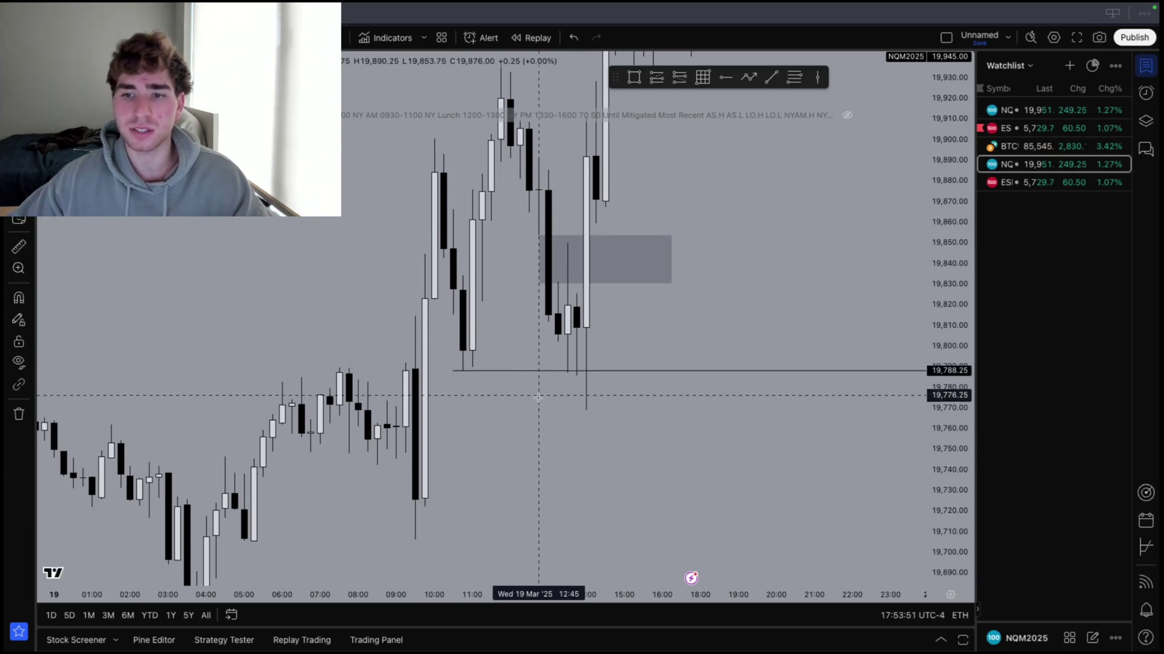
Delete the rectangle over the 13:00 bearish fair value gap.
left_click_drag(502, 346, 507, 501)
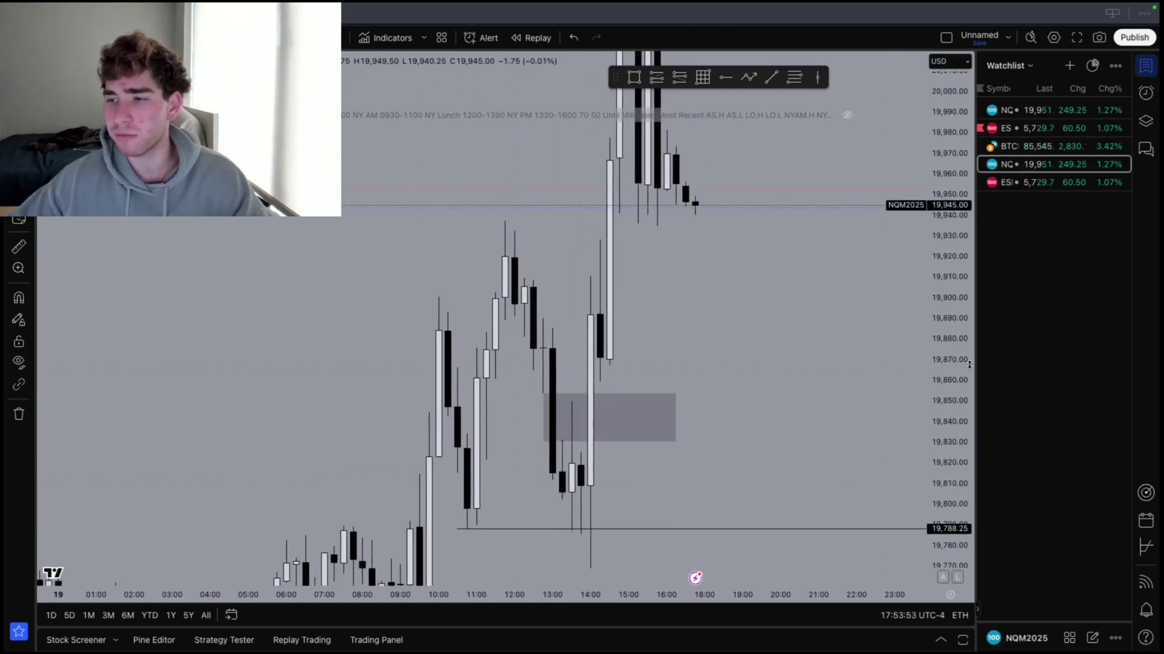
left_click_drag(968, 365, 968, 490)
left_click_drag(792, 343, 641, 433)
scroll(607, 408, "down", 2)
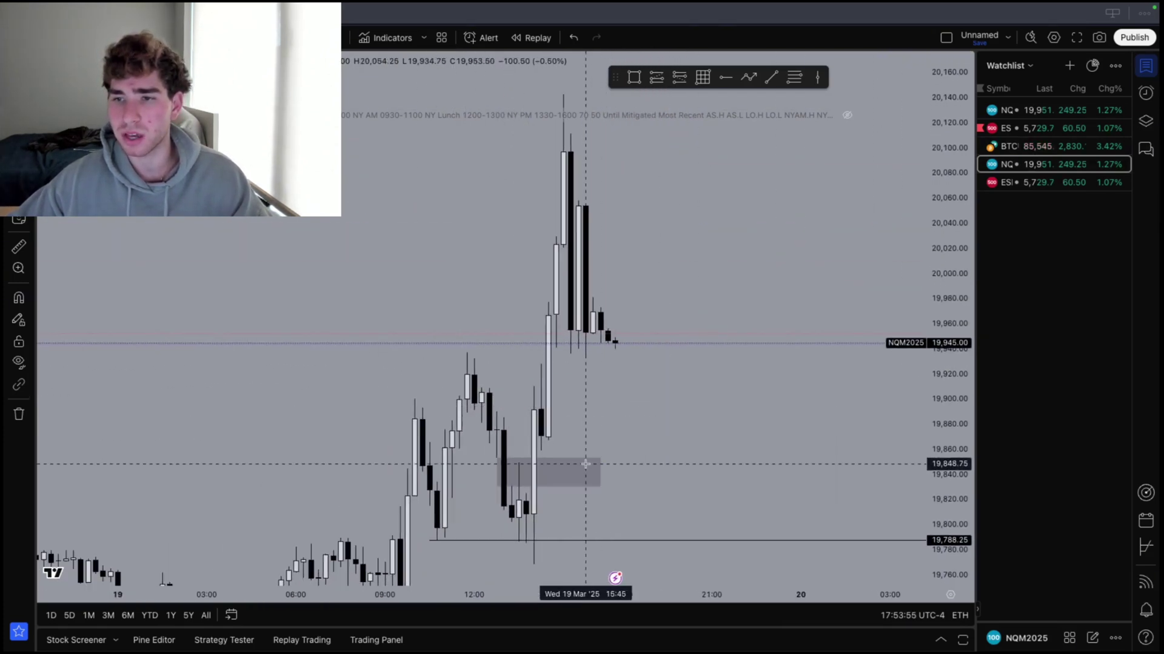
left_click(600, 472)
key("BackSpace")
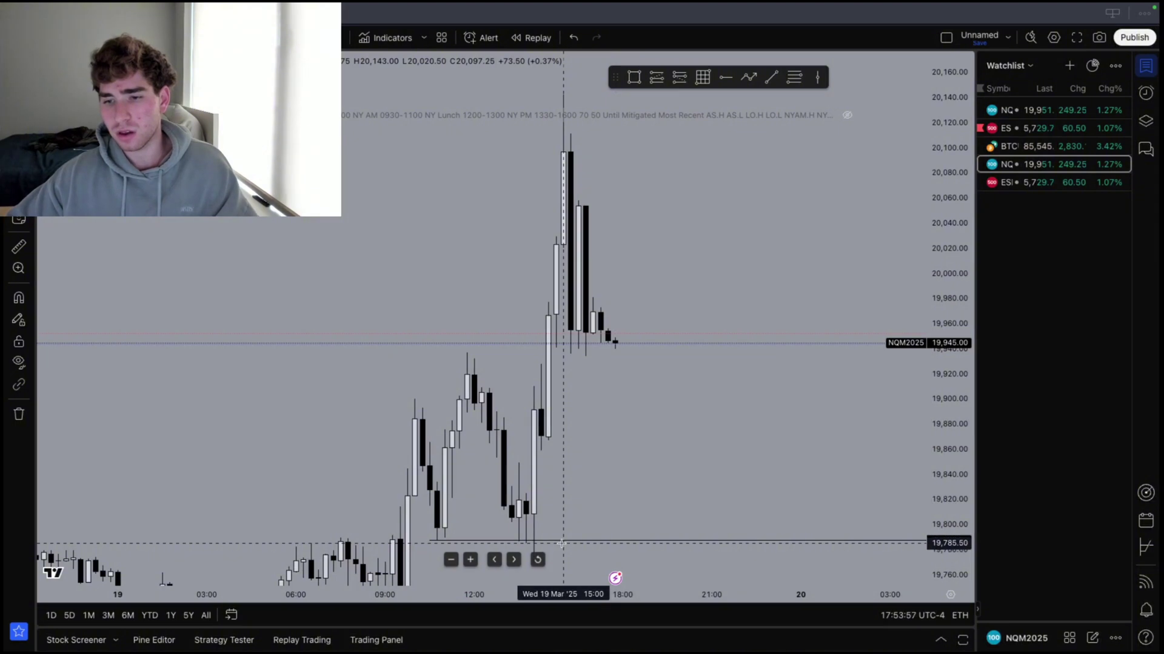
Draw a rectangle over the bearish fair value gap around 19,695 to 19,690 on 19 March, starting at about 03:00 and ending near 07:00.
scroll(569, 489, "down", 1)
left_click_drag(646, 494, 709, 276)
scroll(683, 320, "down", 2)
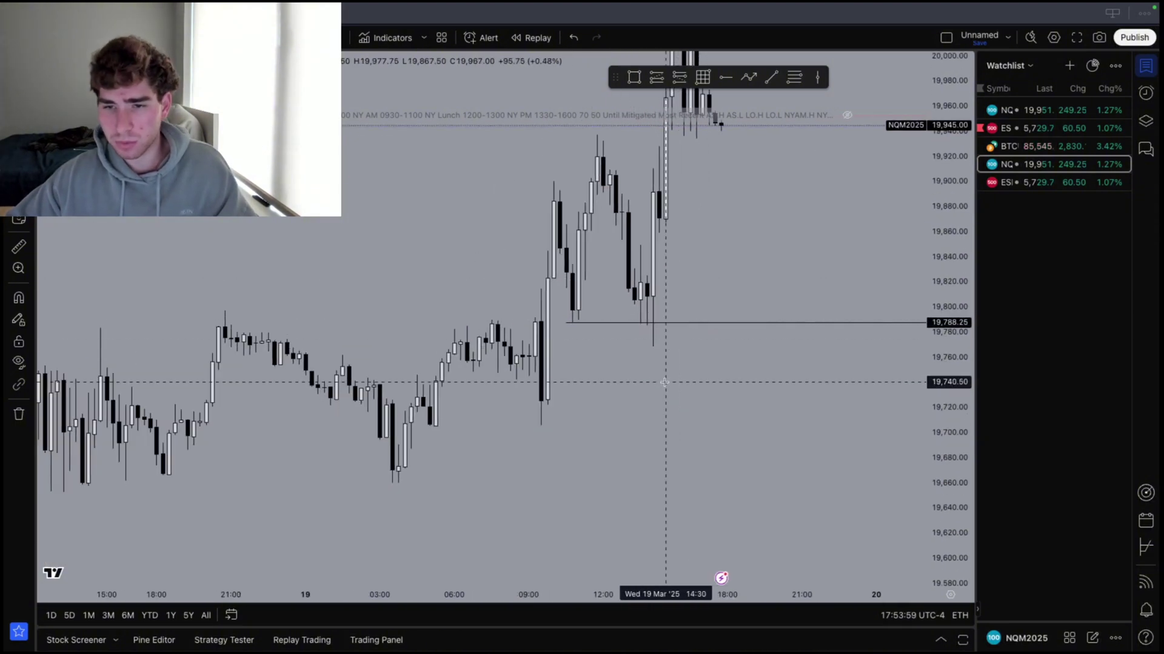
left_click_drag(953, 473, 953, 212)
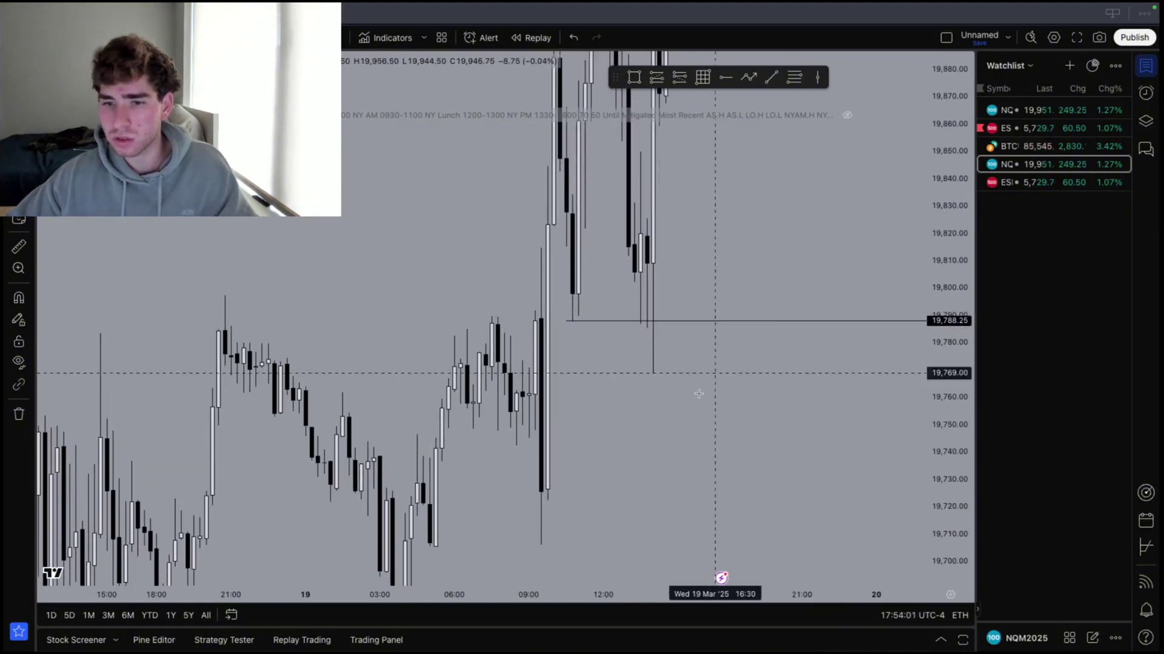
left_click_drag(680, 449, 728, 284)
scroll(727, 285, "up", 1)
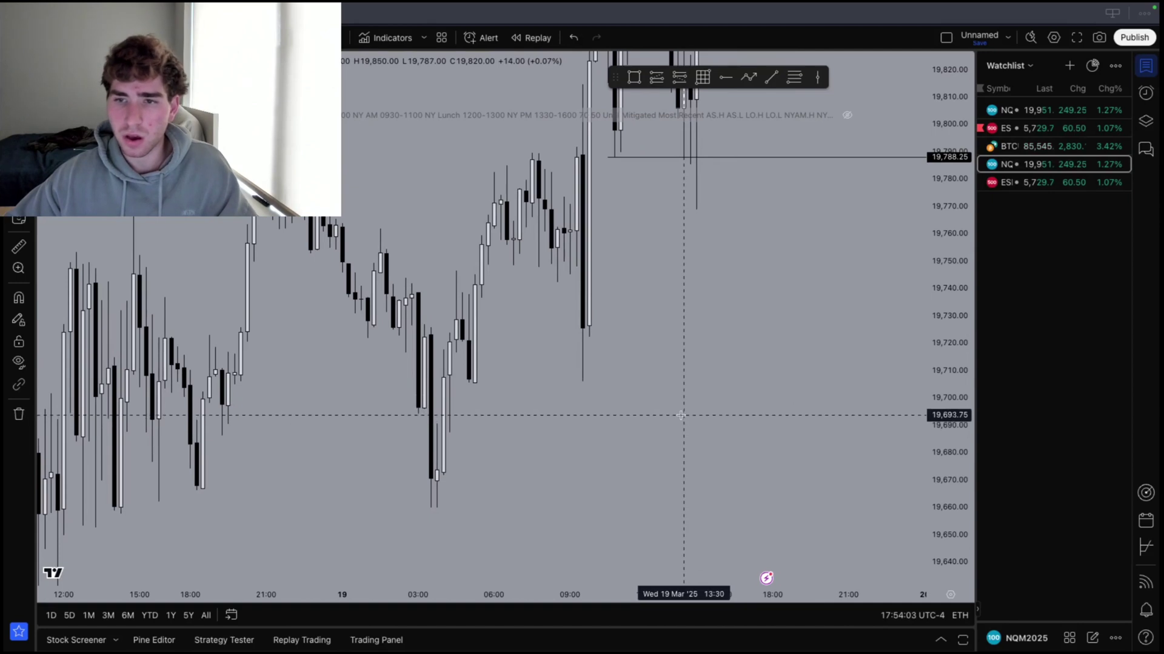
left_click_drag(681, 415, 724, 381)
scroll(735, 366, "up", 1)
left_click(634, 77)
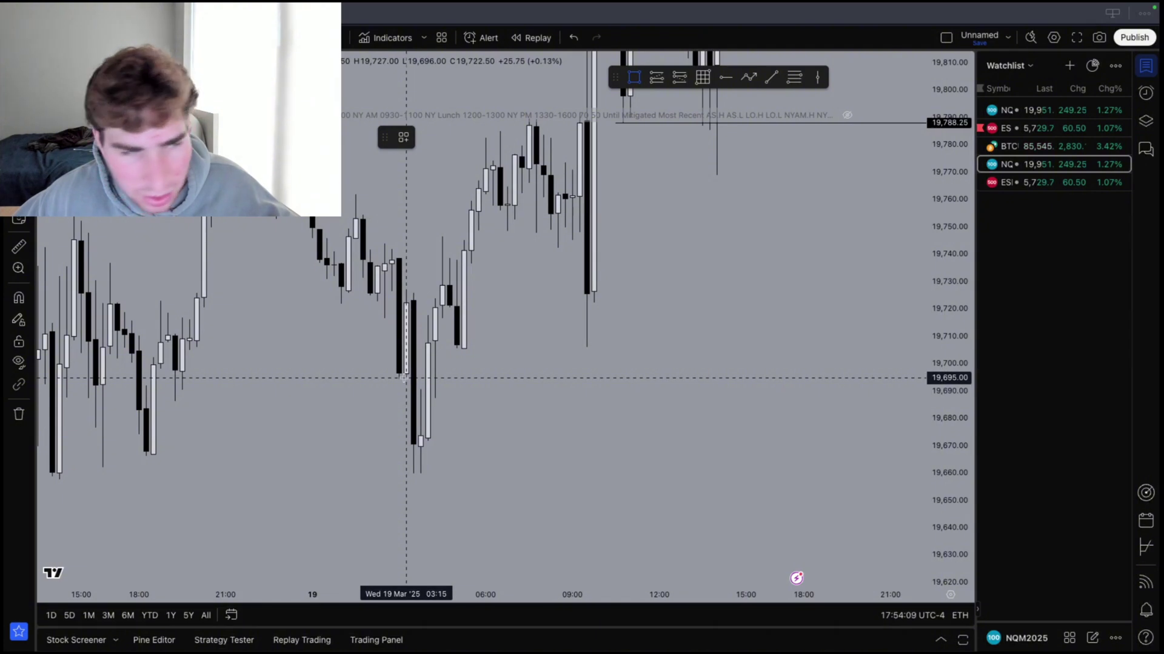
left_click_drag(409, 380, 486, 390)
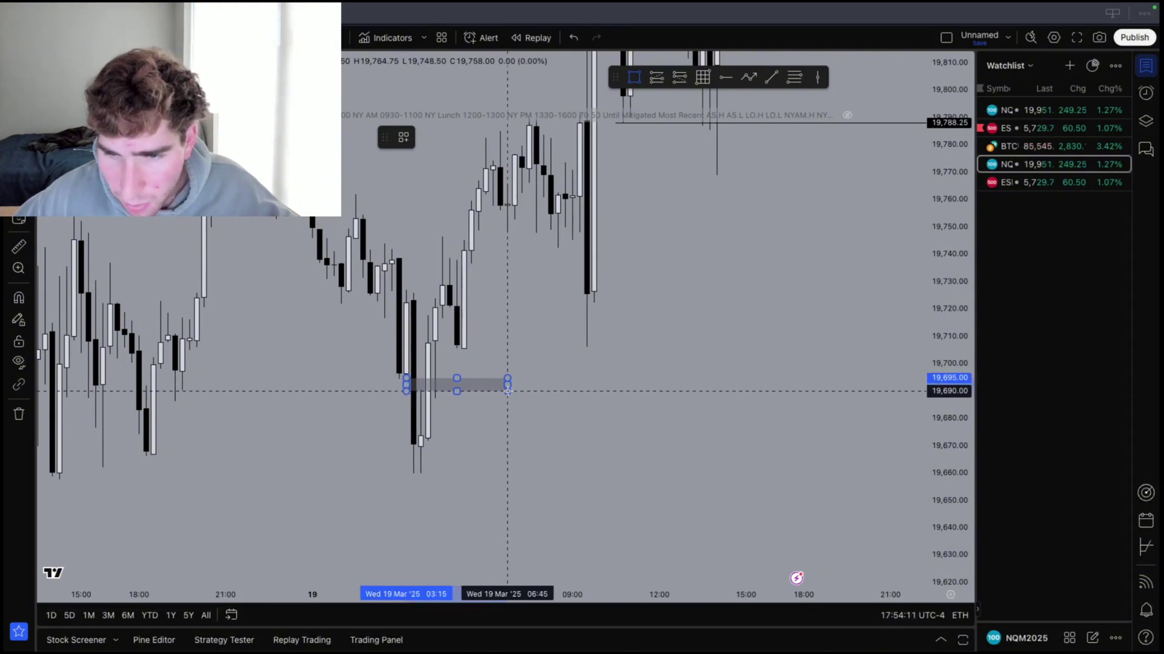
left_click(514, 391)
left_click(584, 394)
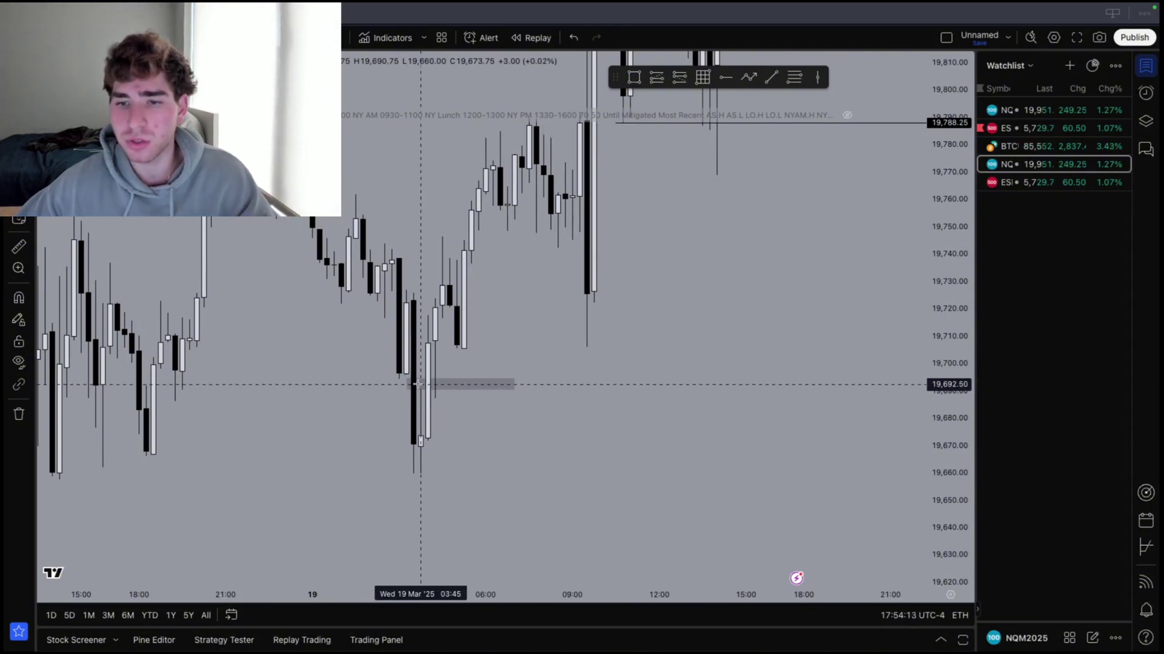
left_click_drag(406, 379, 393, 378)
left_click(421, 342)
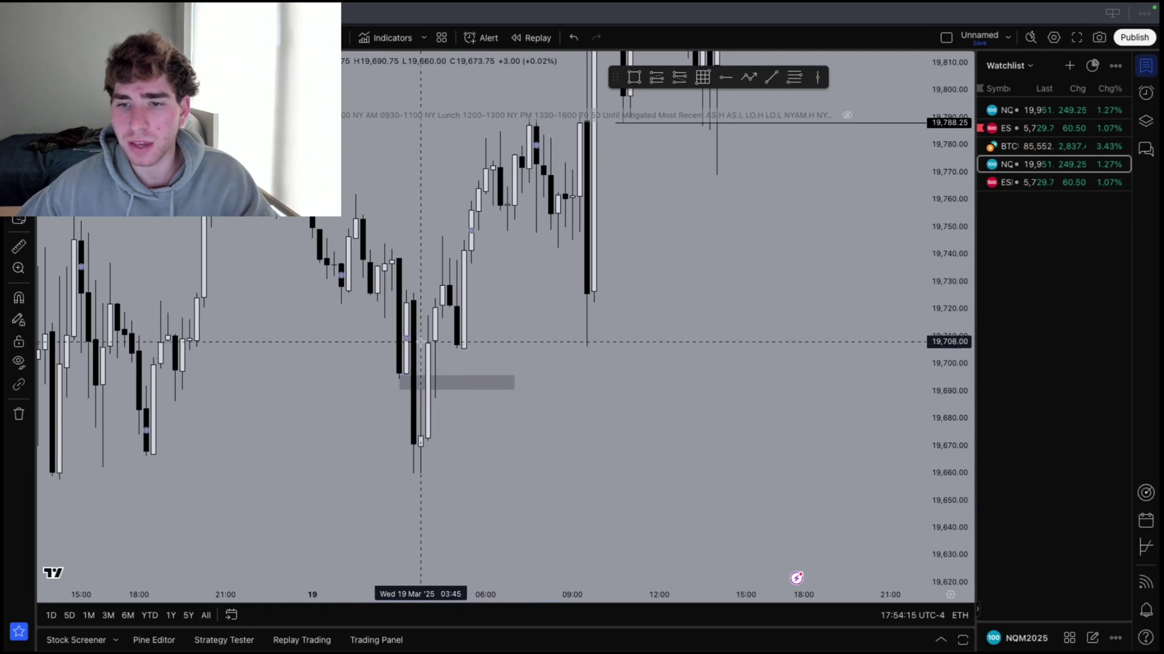
Place a long position near 04:15 on 19 March with its entry at 19,708.75, and set its target to 19,798.50.
left_click_drag(935, 447, 935, 485)
left_click_drag(826, 375, 890, 427)
left_click(656, 76)
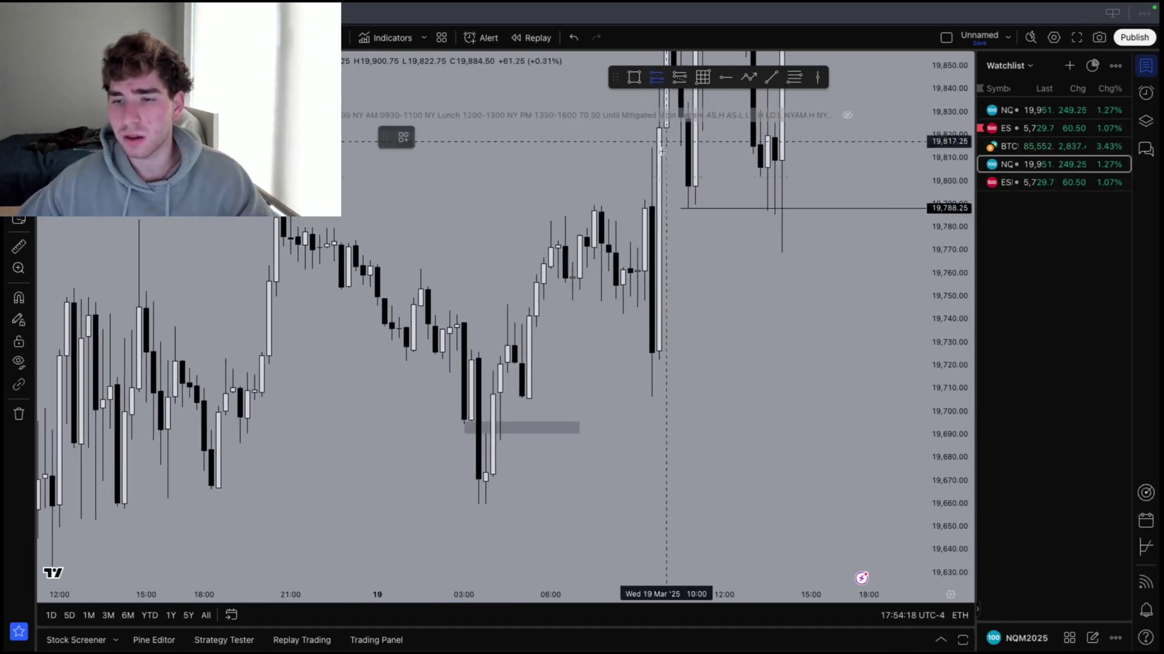
left_click(500, 392)
left_click_drag(940, 355, 939, 445)
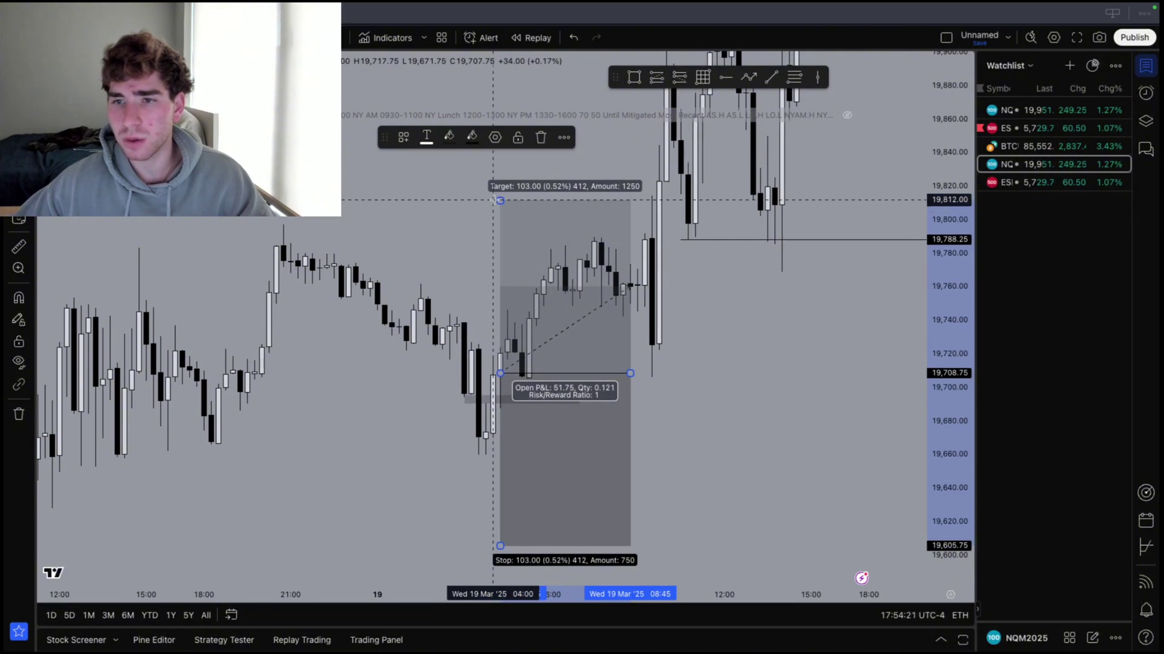
left_click_drag(500, 201, 500, 222)
left_click(726, 395)
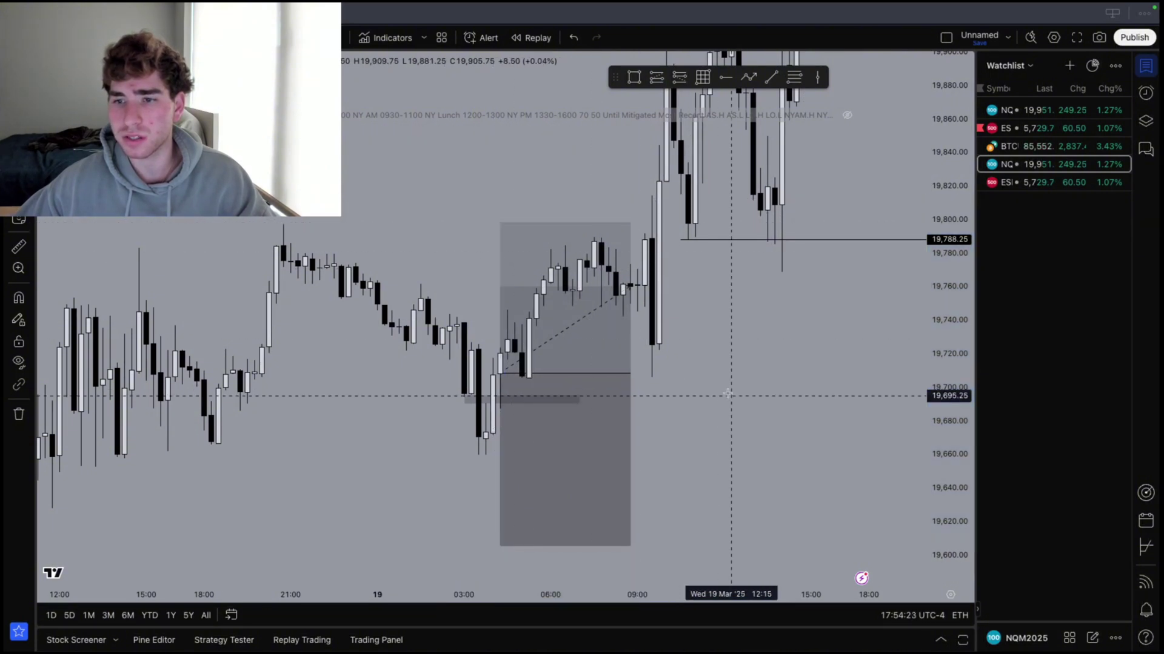
Set the long position's stop to 19,658.25, just below the swing low.
scroll(677, 345, "down", 2)
scroll(677, 346, "down", 1)
left_click_drag(642, 480, 648, 394)
left_click_drag(569, 362, 546, 374)
scroll(487, 354, "down", 1)
scroll(486, 354, "up", 2)
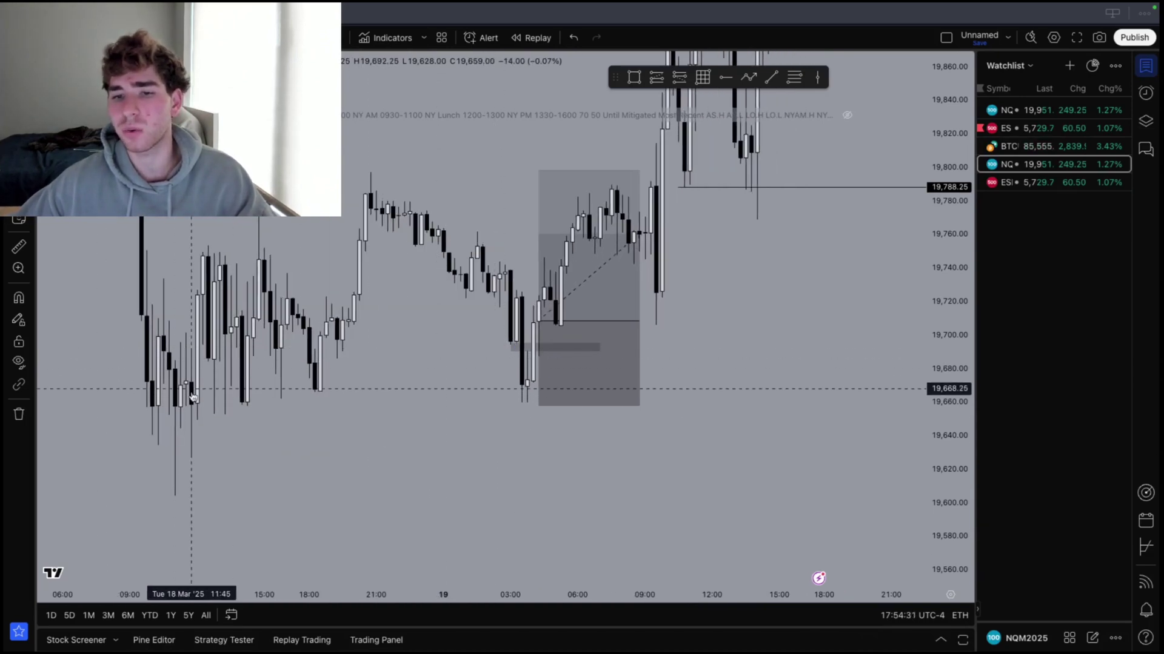
Delete the long position and the rectangle over the bearish fair value gap.
scroll(416, 353, "down", 1)
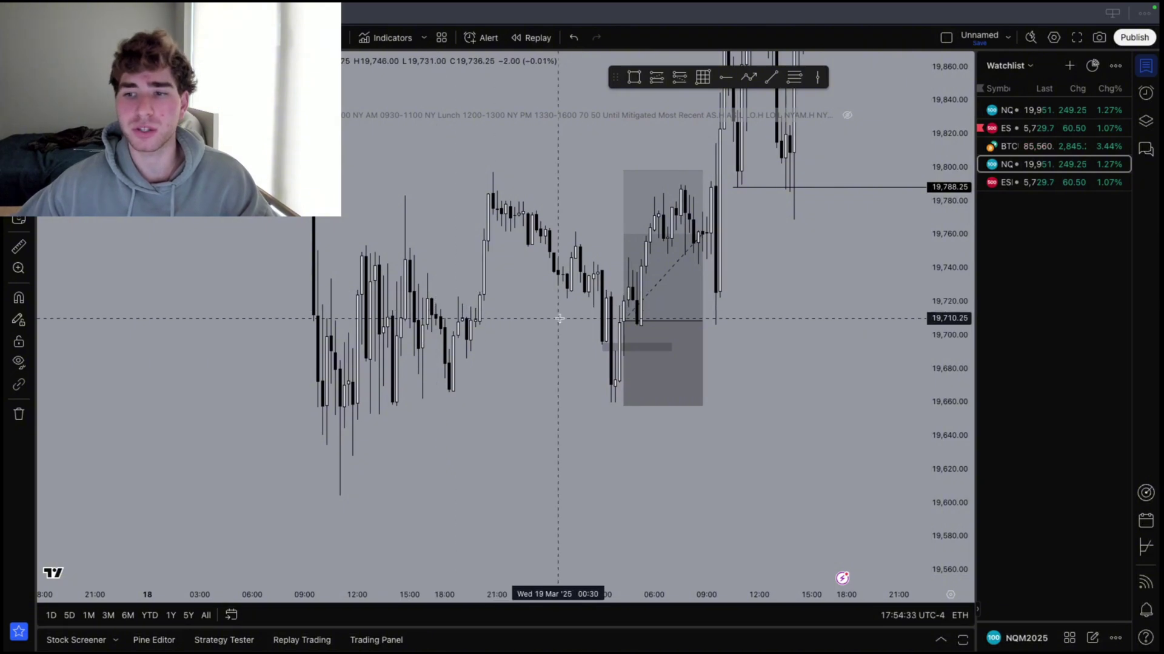
left_click_drag(550, 314, 525, 343)
scroll(526, 344, "up", 2)
left_click(563, 402)
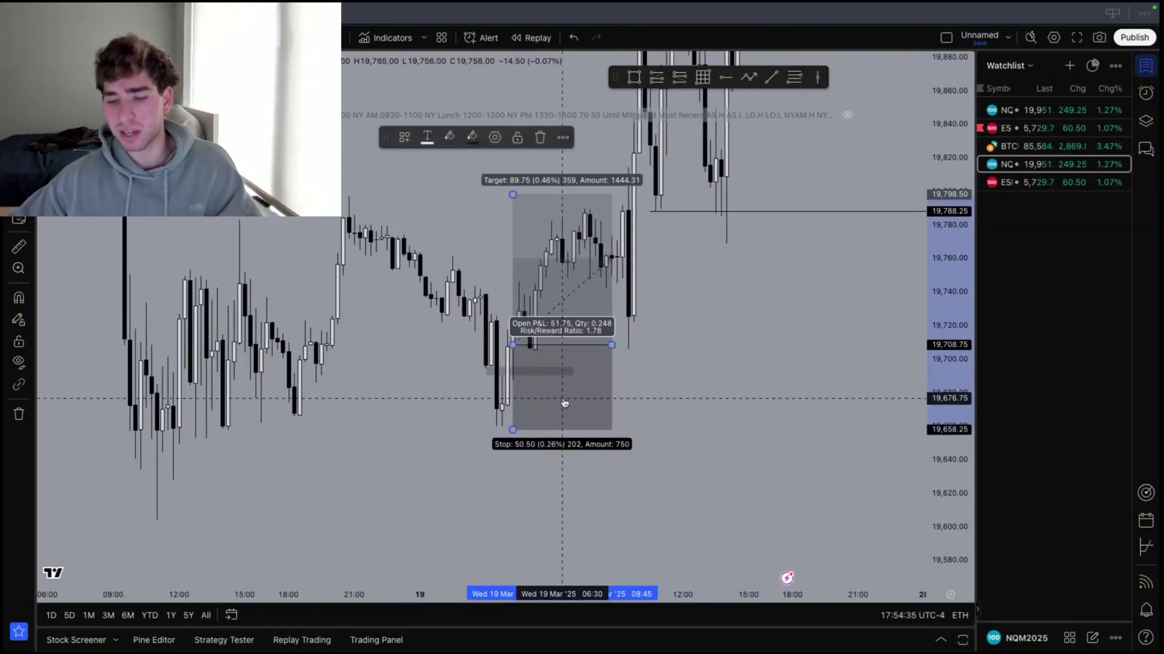
key("Delete")
scroll(727, 307, "up", 1)
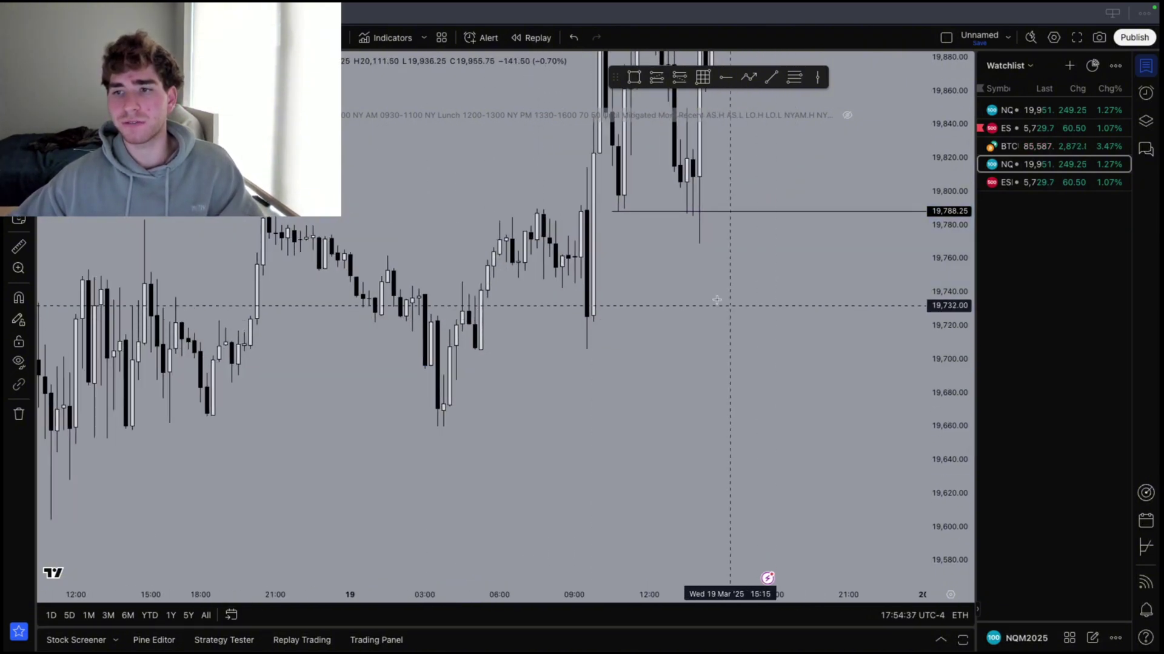
Delete the horizontal ray at 19,788.25.
left_click_drag(727, 306, 719, 495)
scroll(650, 426, "up", 2)
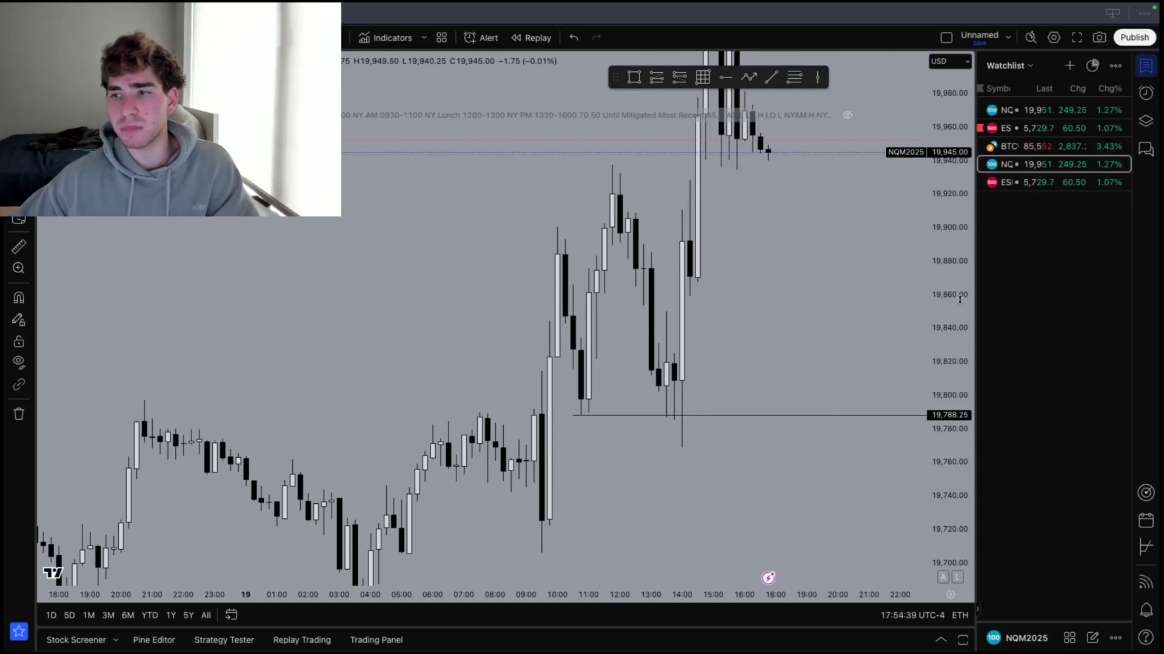
left_click_drag(960, 298, 937, 373)
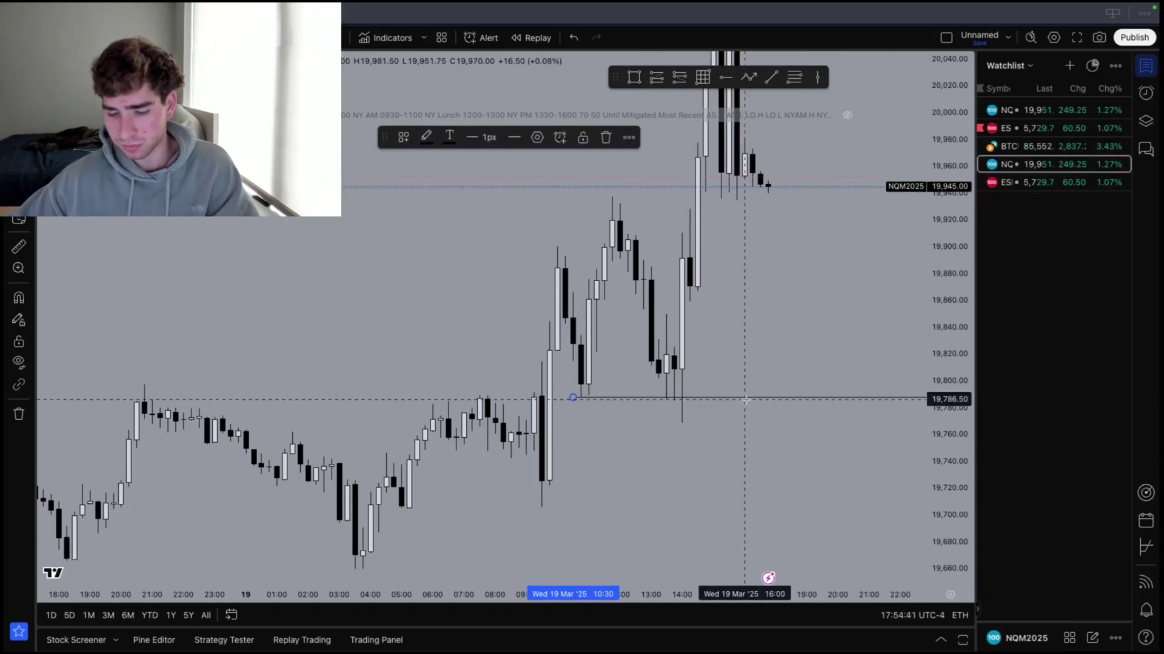
scroll(750, 399, "down", 2)
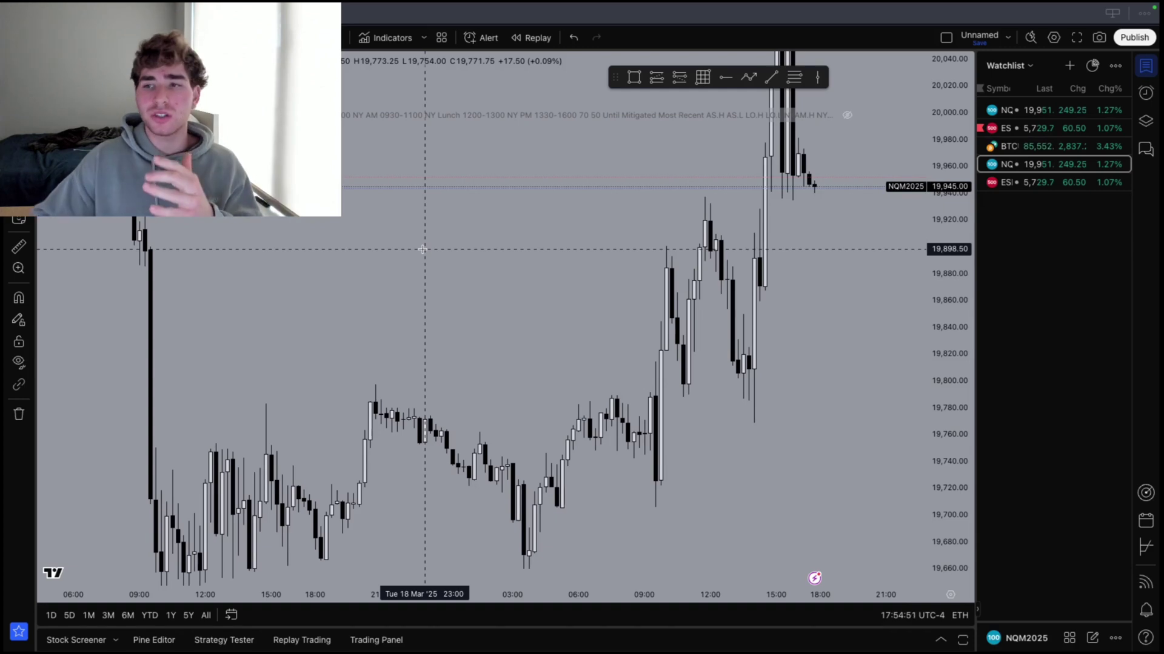
Switch to the daily timeframe, reset the chart view and bring the bullish and bearish fair value gap diagrams into view.
left_click_drag(860, 63, 420, 524)
scroll(346, 239, "down", 10)
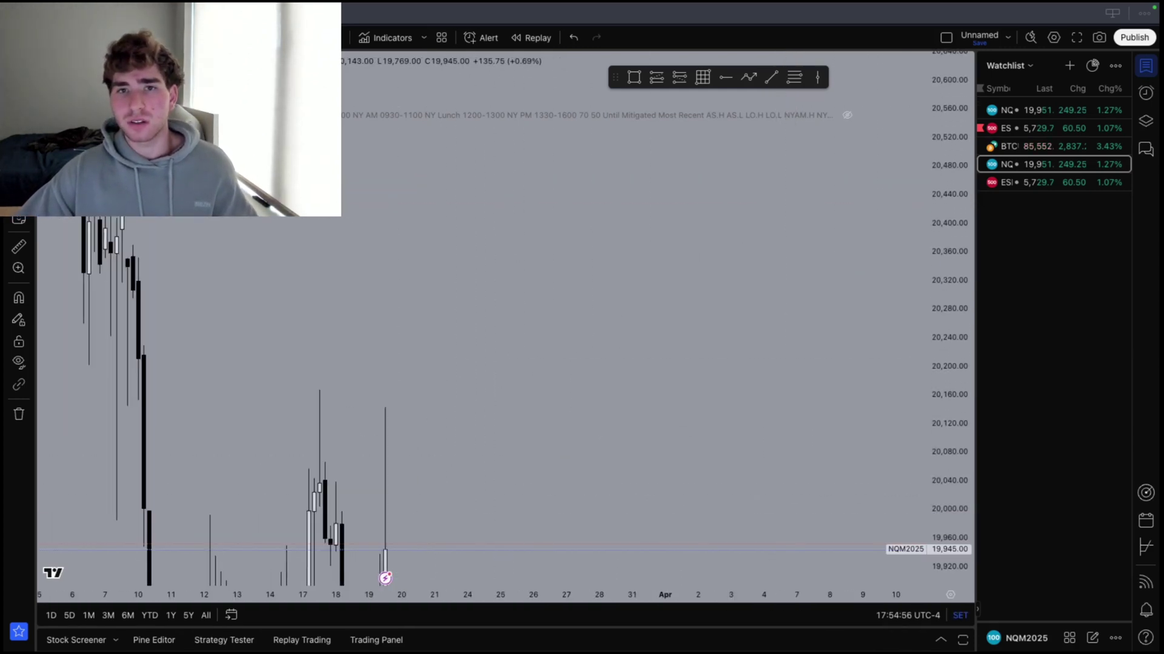
right_click(366, 243)
left_click(391, 255)
scroll(523, 281, "up", 10)
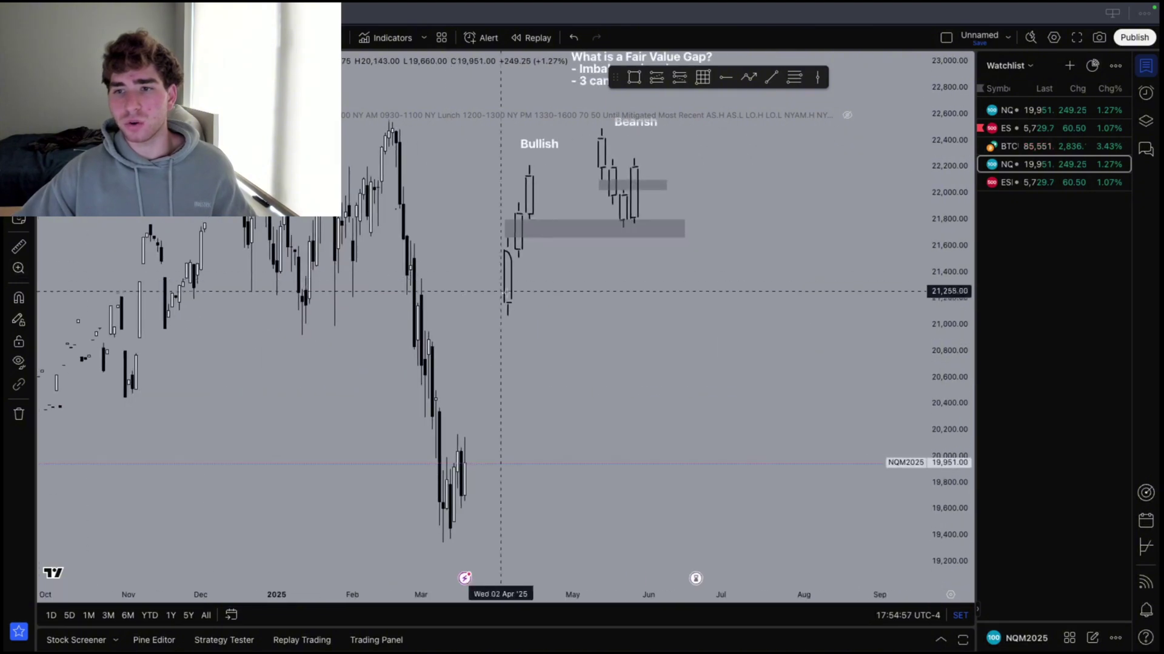
left_click_drag(959, 356, 959, 448)
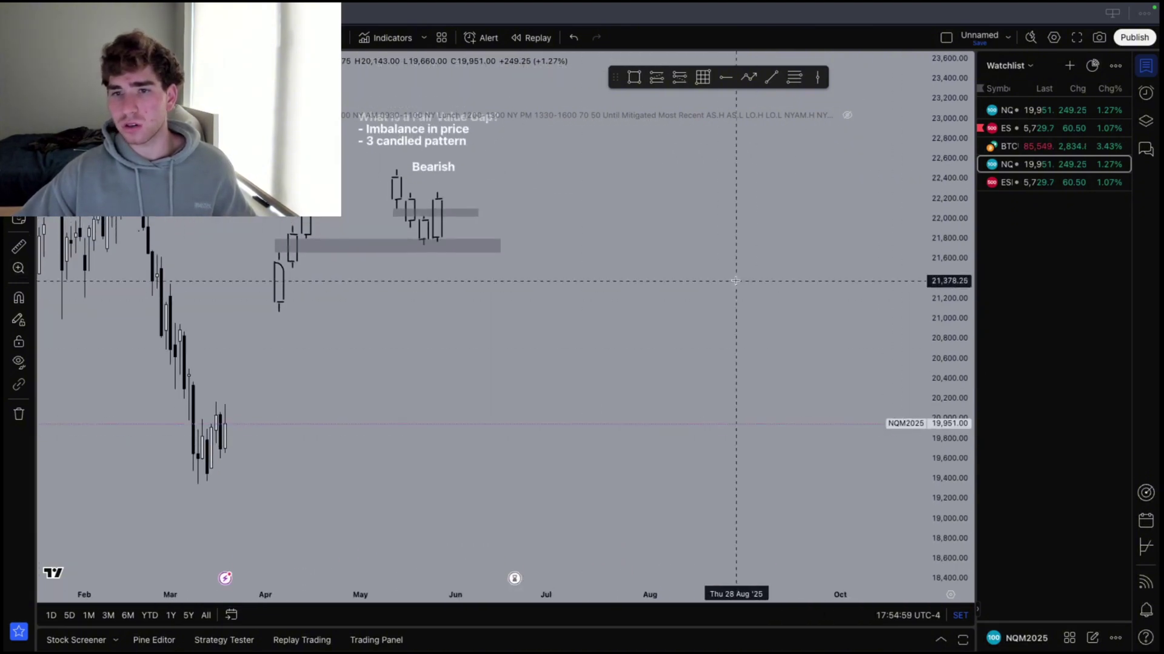
left_click_drag(483, 201, 711, 272)
scroll(609, 328, "up", 1)
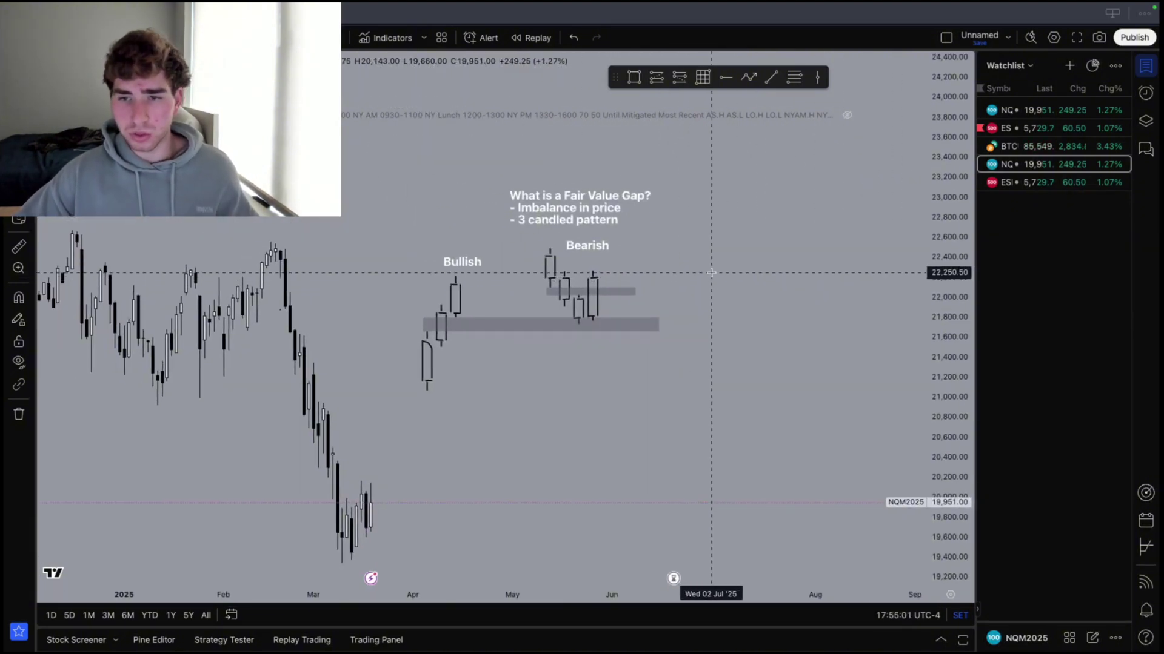